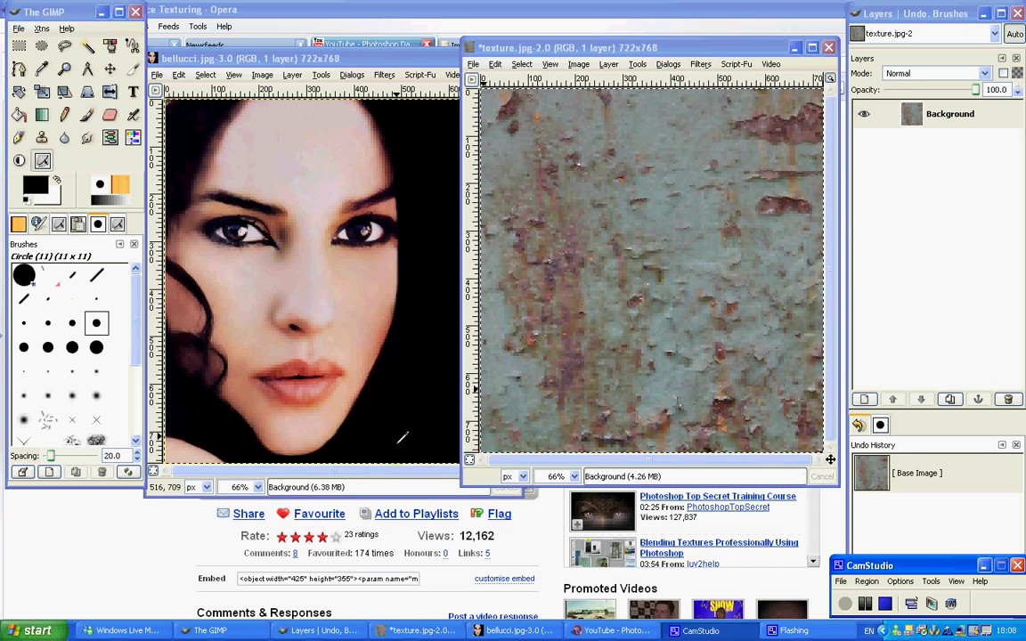
Bring the Opera page with the 'Photoshop Dark Face Texturing' tutorial to the front.
{"action": "left_click", "coordinate": [97, 587]}
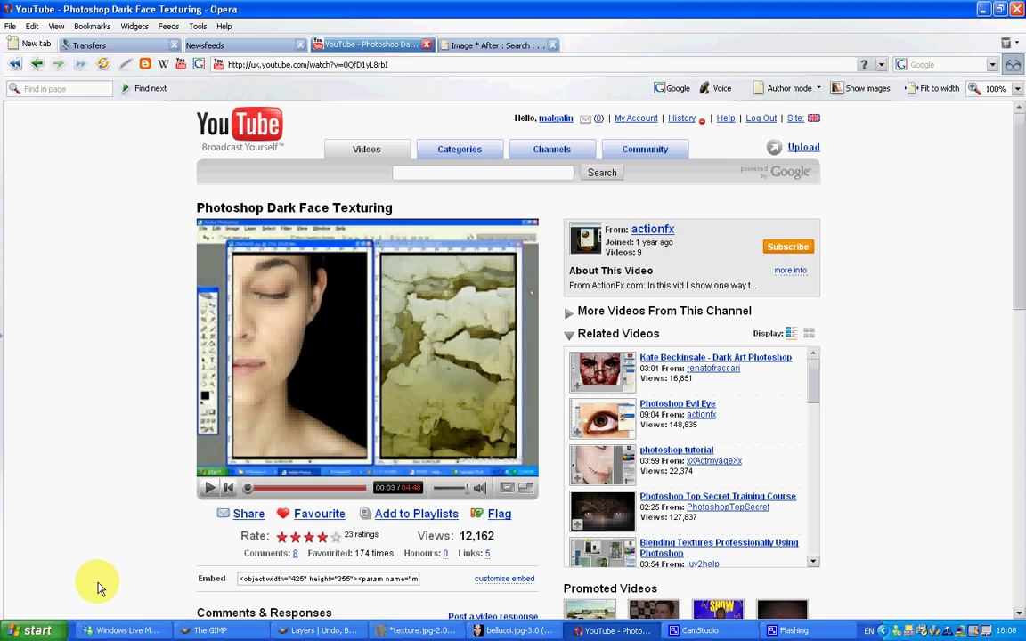
Raise GIMP's toolbox, layers dock and rust texture image above the Opera tutorial page.
{"action": "left_click", "coordinate": [207, 631]}
{"action": "left_click", "coordinate": [286, 631]}
Bring the bellucci.jpg face photo window forward beside the rust texture image.
{"action": "left_click", "coordinate": [422, 630]}
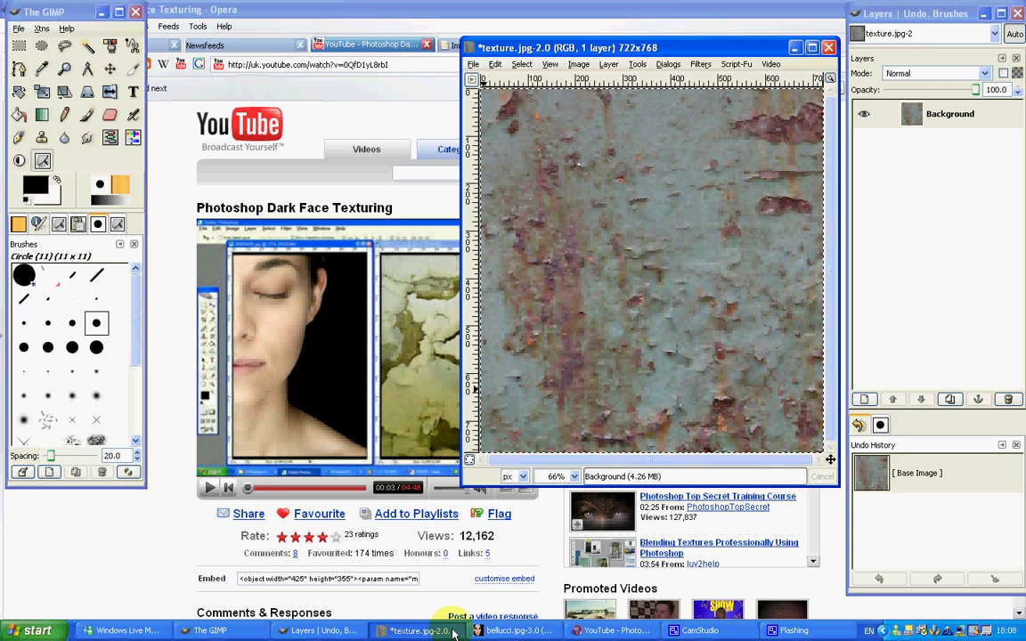
{"action": "left_click", "coordinate": [494, 630]}
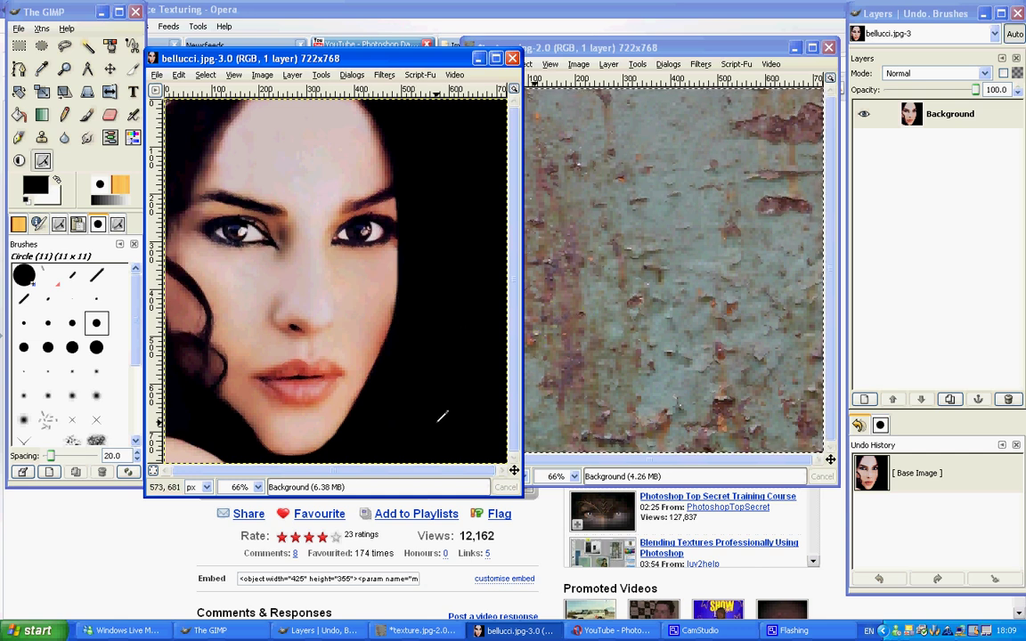
{"action": "mouse_move", "coordinate": [589, 263]}
{"action": "left_mouse_down"}
{"action": "mouse_move", "coordinate": [606, 242]}
{"action": "mouse_move", "coordinate": [677, 279]}
{"action": "left_mouse_up"}
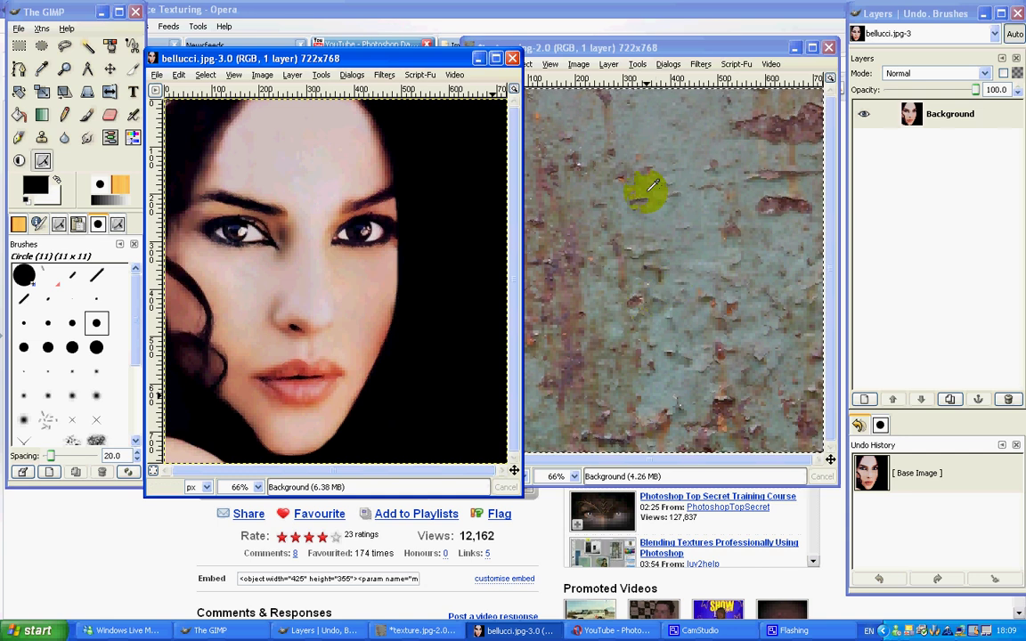
Select the entire texture.jpg canvas and copy it.
{"action": "left_click", "coordinate": [614, 49]}
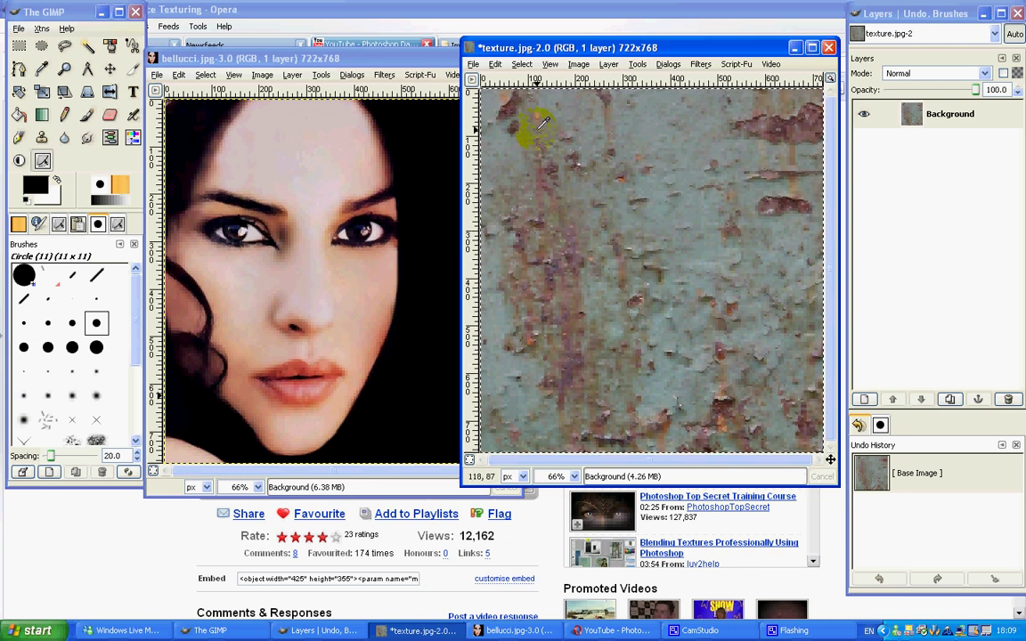
{"action": "left_click", "coordinate": [523, 64]}
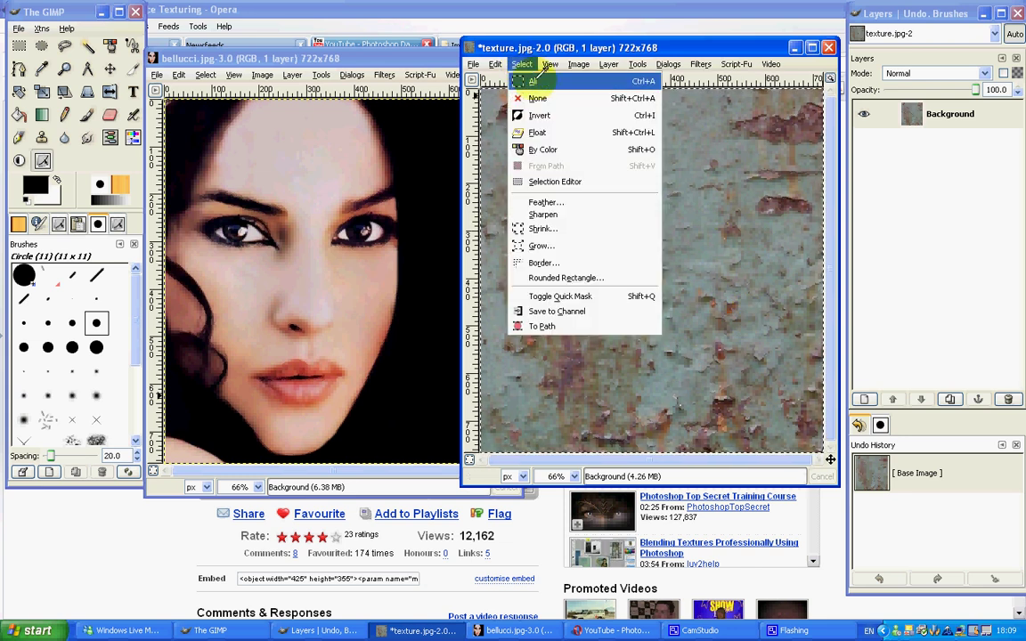
{"action": "left_click", "coordinate": [531, 80]}
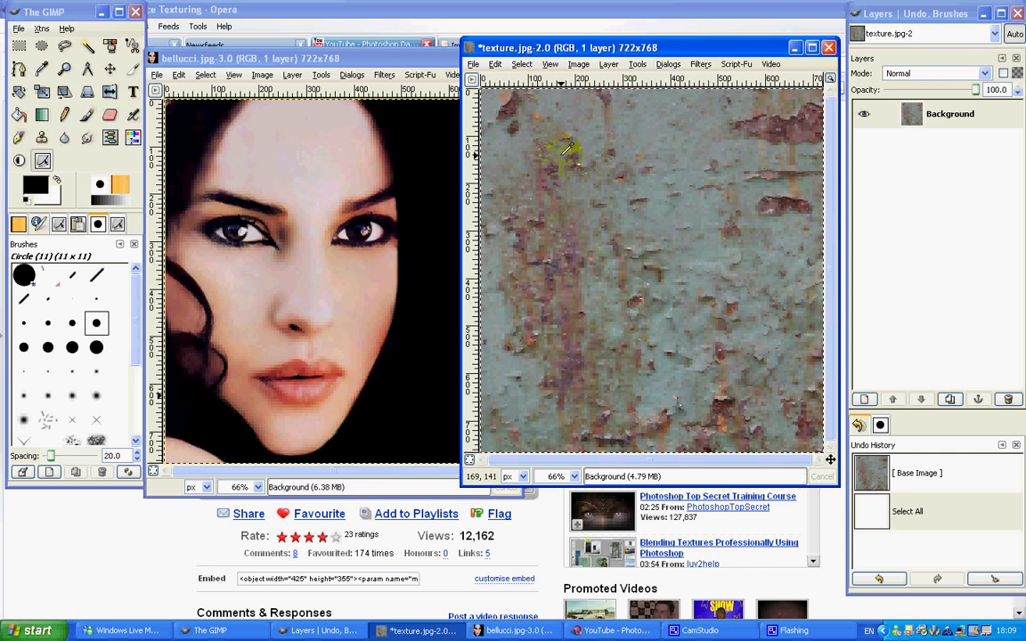
{"action": "left_click", "coordinate": [494, 64]}
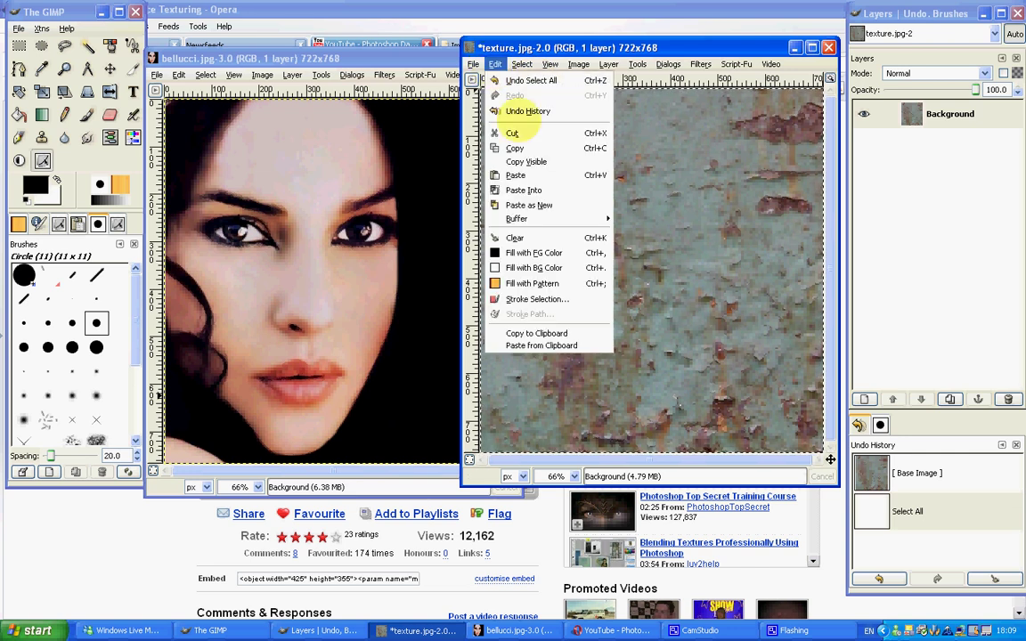
{"action": "left_click", "coordinate": [515, 148]}
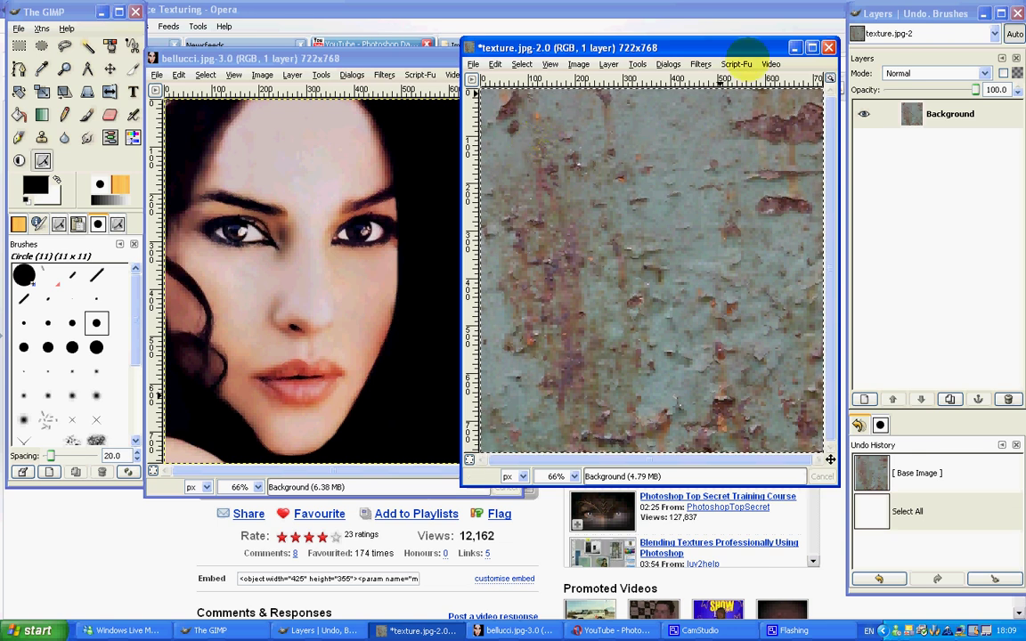
Tuck away texture.jpg and Paste Into bellucci.jpg, making a canvas-filling floating selection.
{"action": "left_click", "coordinate": [794, 47]}
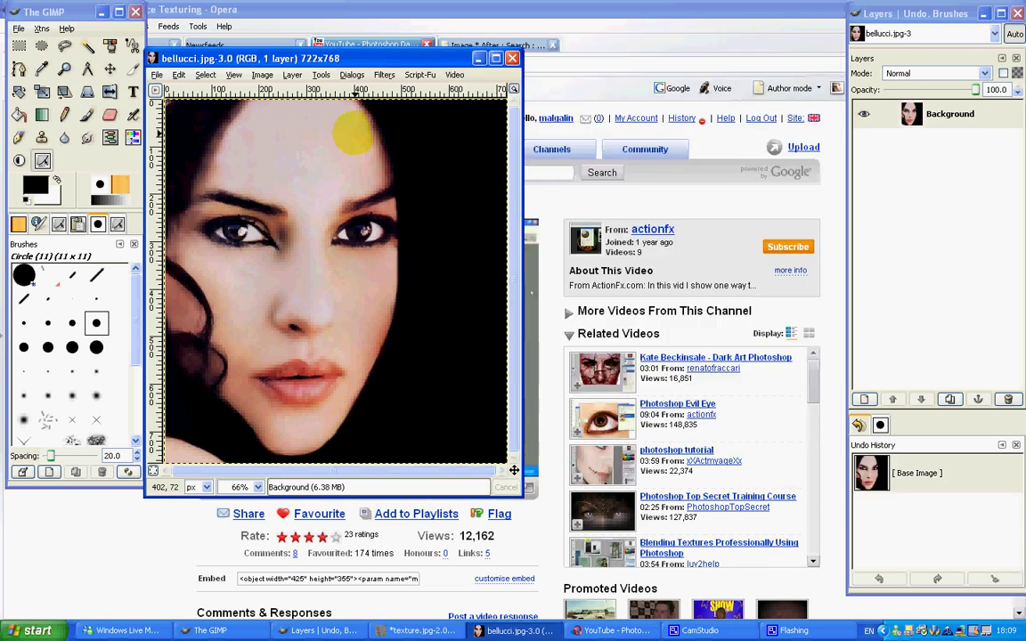
{"action": "left_click_drag", "start_coordinate": [303, 50], "coordinate": [497, 94]}
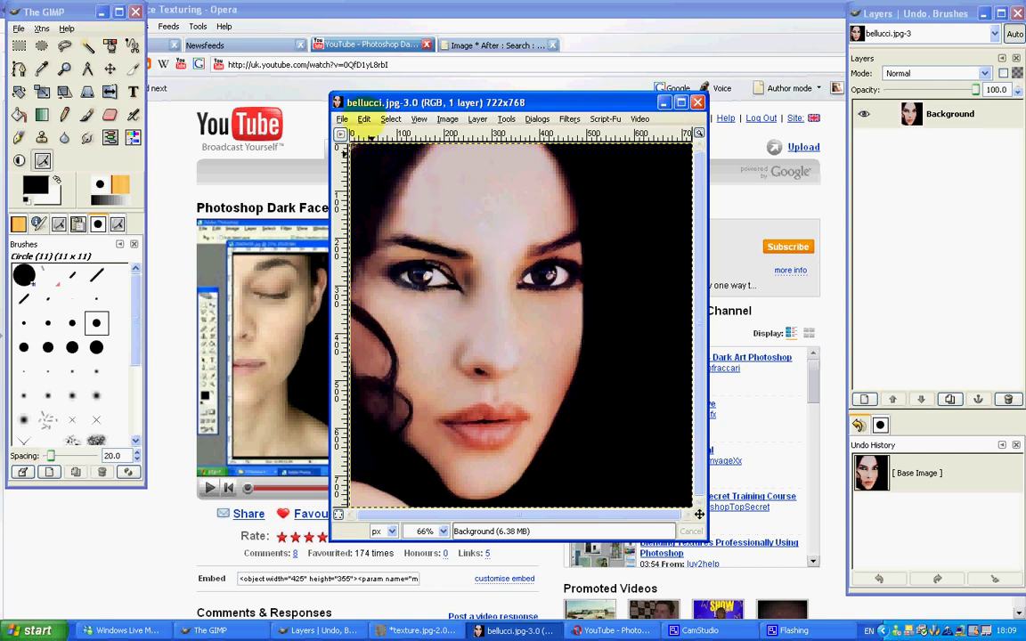
{"action": "left_click", "coordinate": [365, 119]}
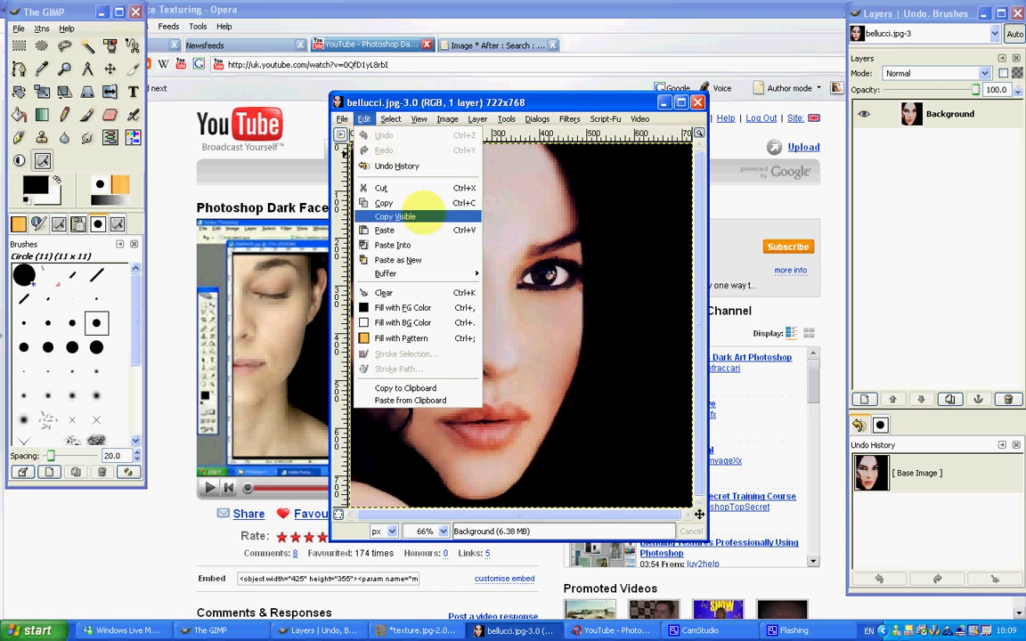
{"action": "left_click", "coordinate": [422, 244]}
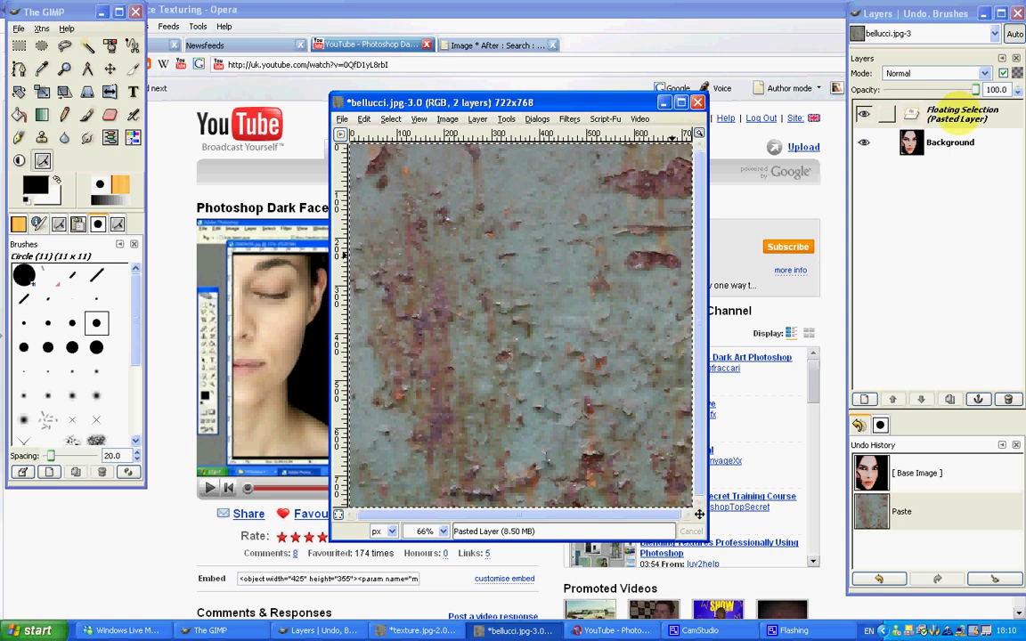
Convert the floating selection into a new Pasted Layer, toggling its visibility to compare with the face.
{"action": "right_click", "coordinate": [964, 105]}
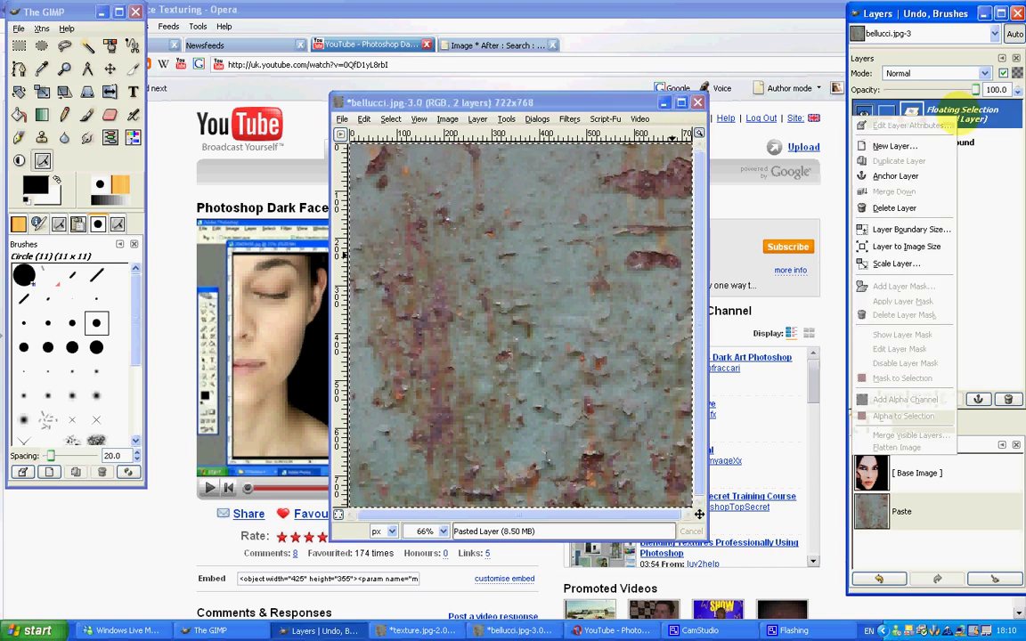
{"action": "left_click", "coordinate": [895, 145]}
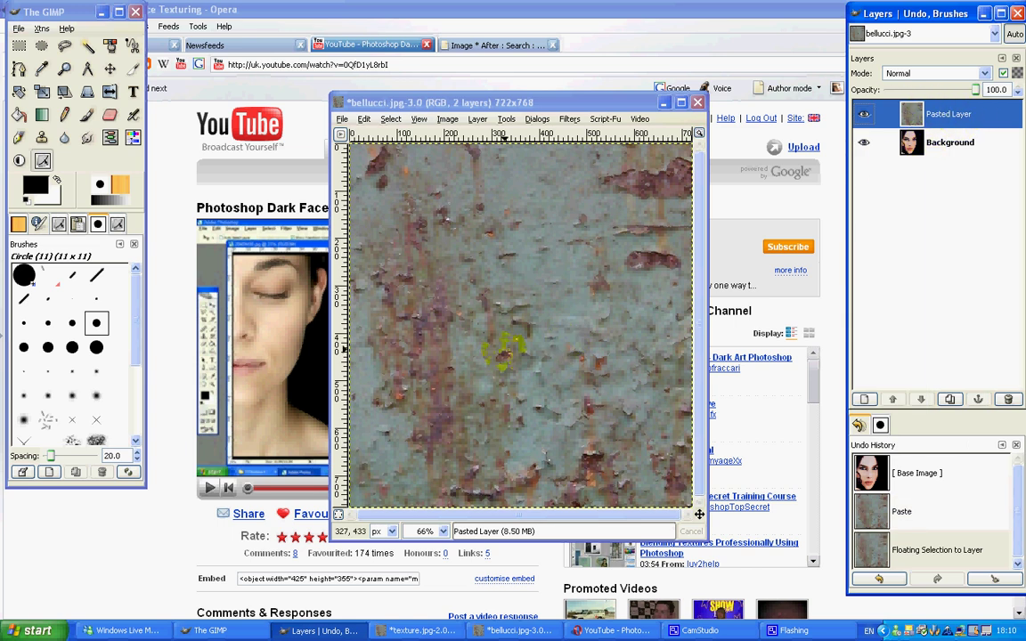
{"action": "left_click", "coordinate": [863, 114]}
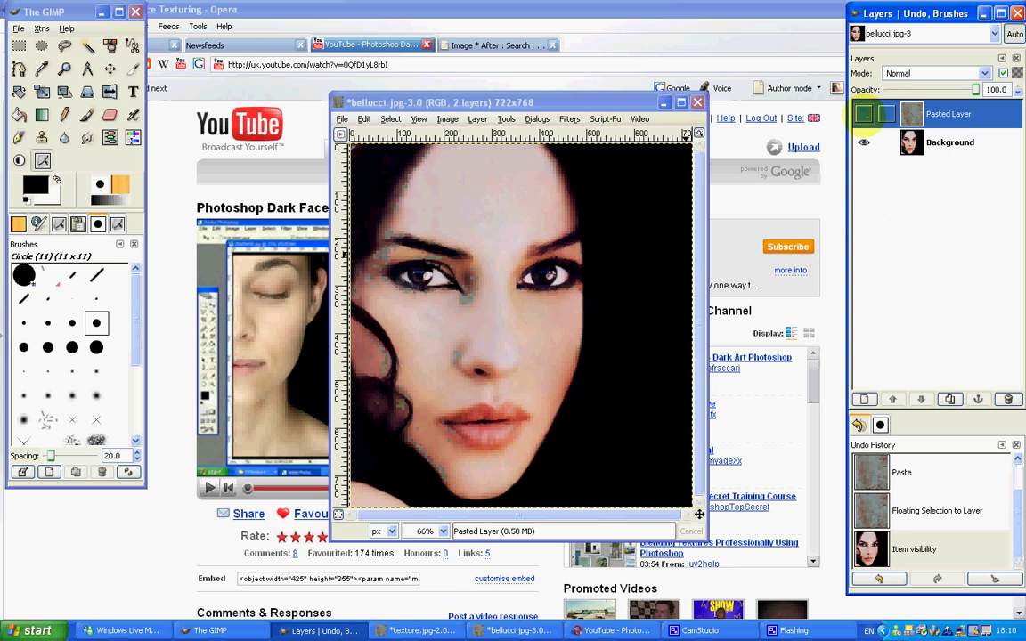
{"action": "left_click", "coordinate": [863, 114]}
{"action": "left_click", "coordinate": [863, 114]}
{"action": "left_click", "coordinate": [863, 114]}
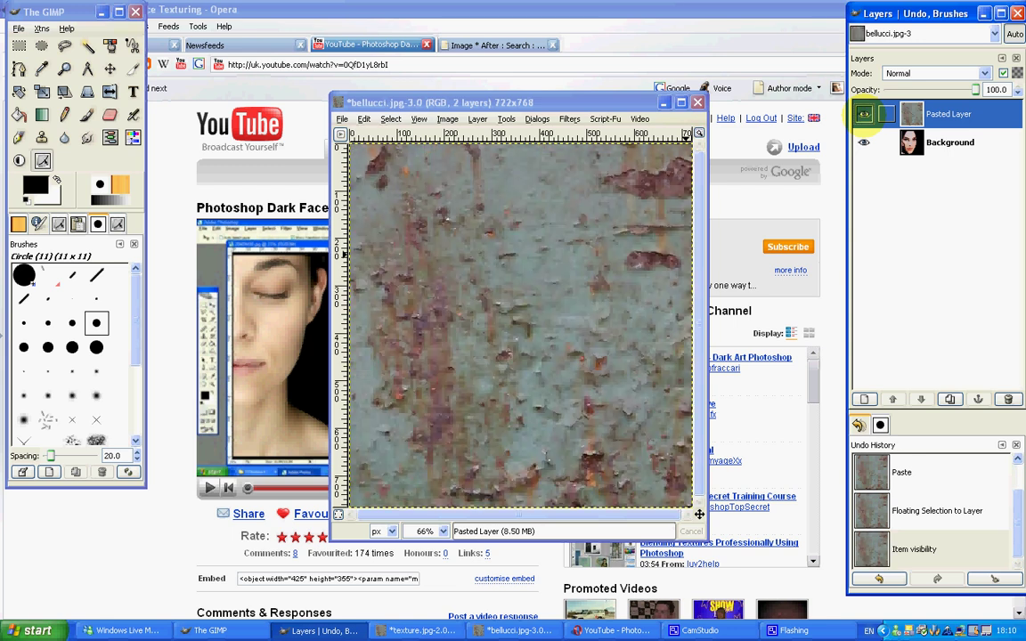
{"action": "left_click", "coordinate": [863, 114]}
{"action": "left_click", "coordinate": [863, 114]}
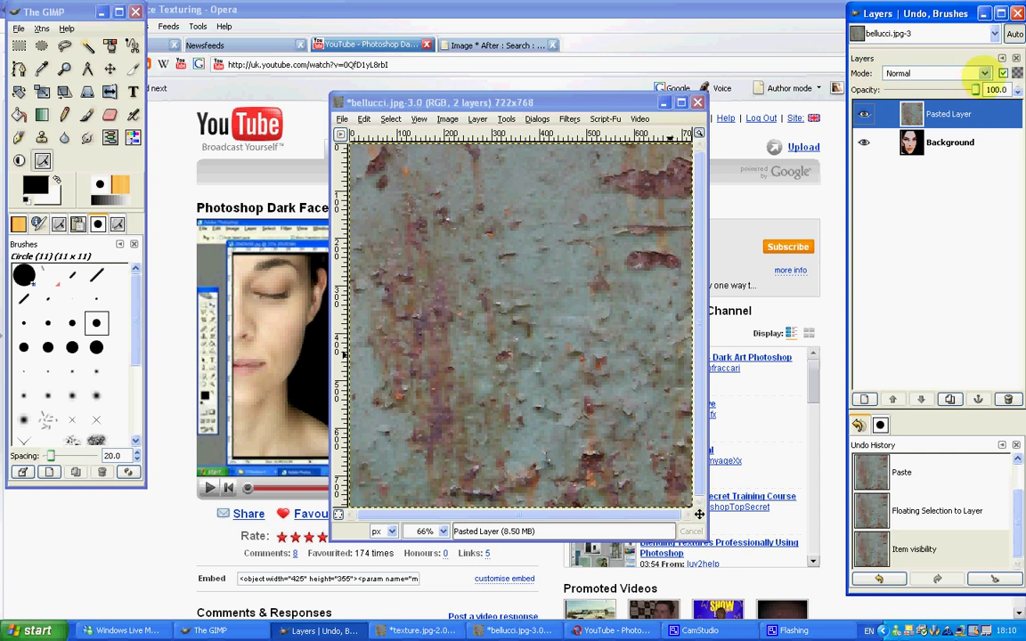
Switch the Pasted Layer's blend mode from Normal to Darken only in the Layers dock.
{"action": "left_click", "coordinate": [984, 73]}
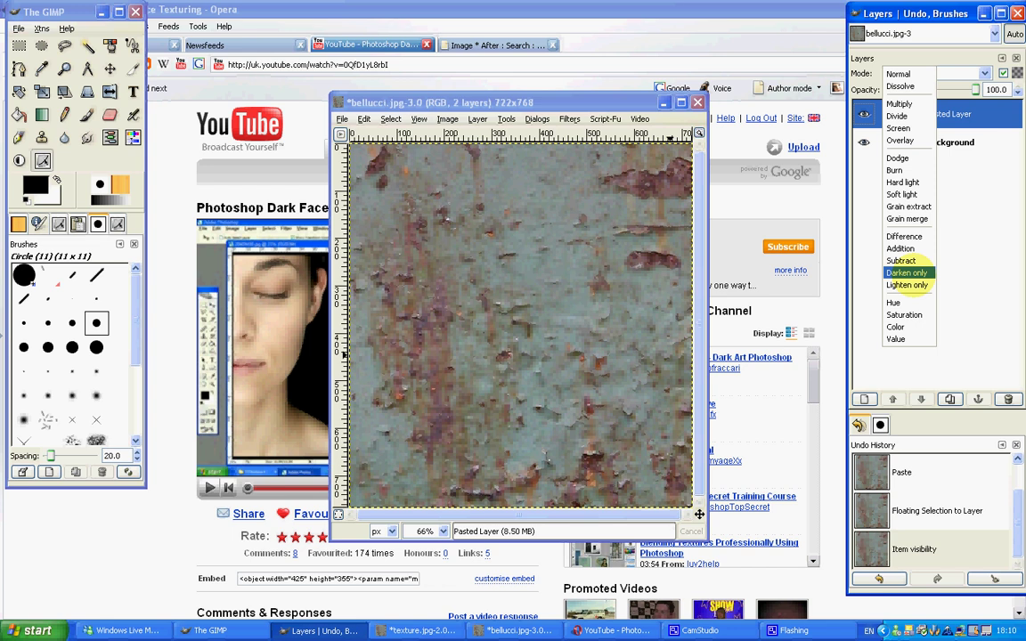
{"action": "left_click", "coordinate": [906, 273]}
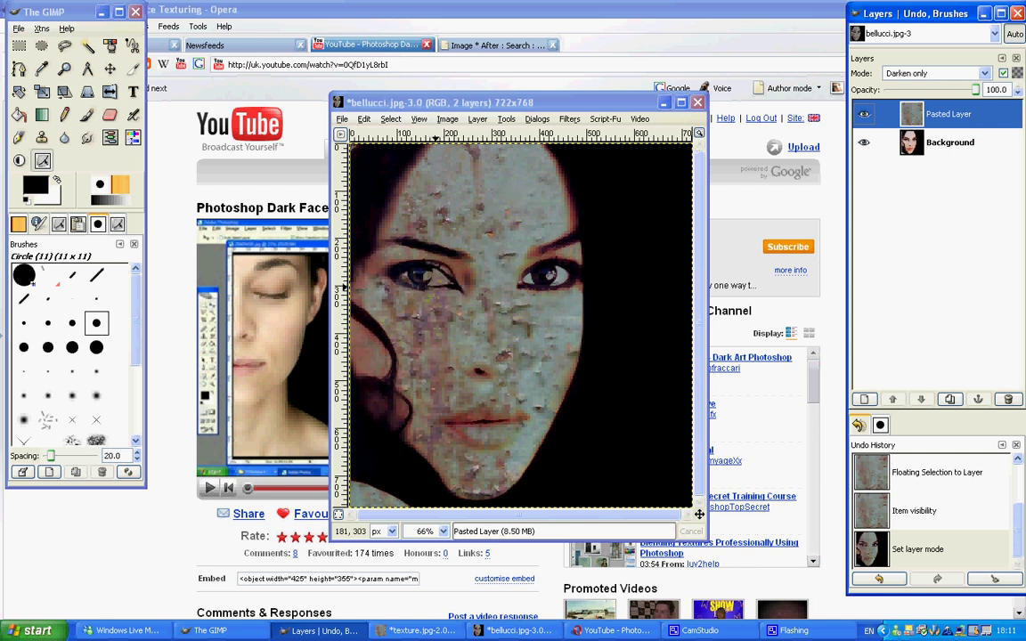
{"action": "left_click_drag", "start_coordinate": [499, 278], "coordinate": [525, 287]}
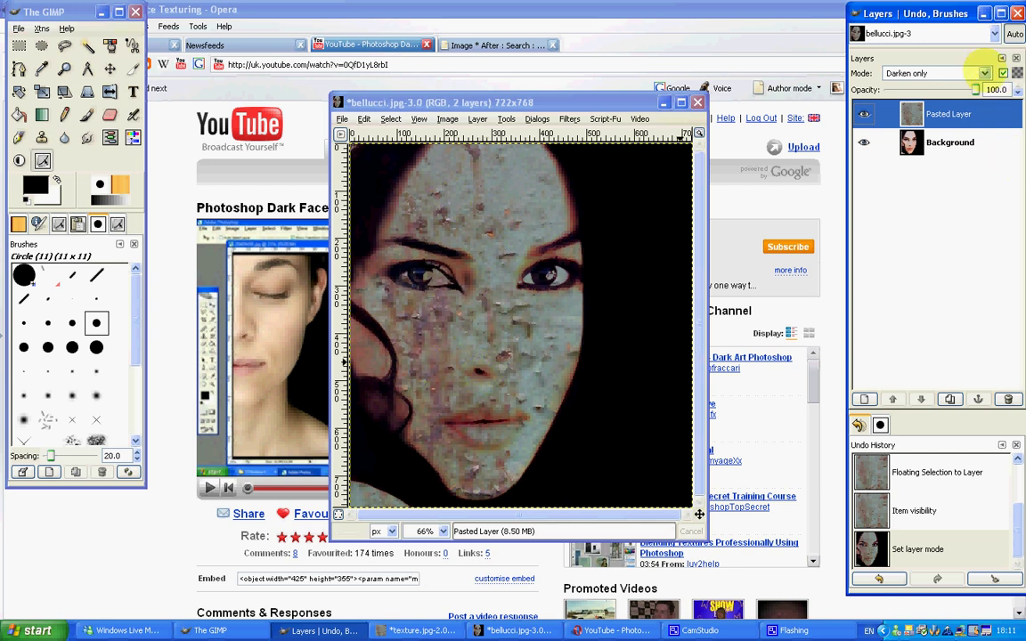
Try Overlay, Multiply and Saturation blend modes on the rust texture layer.
{"action": "left_click", "coordinate": [984, 73]}
{"action": "mouse_move", "coordinate": [906, 7]}
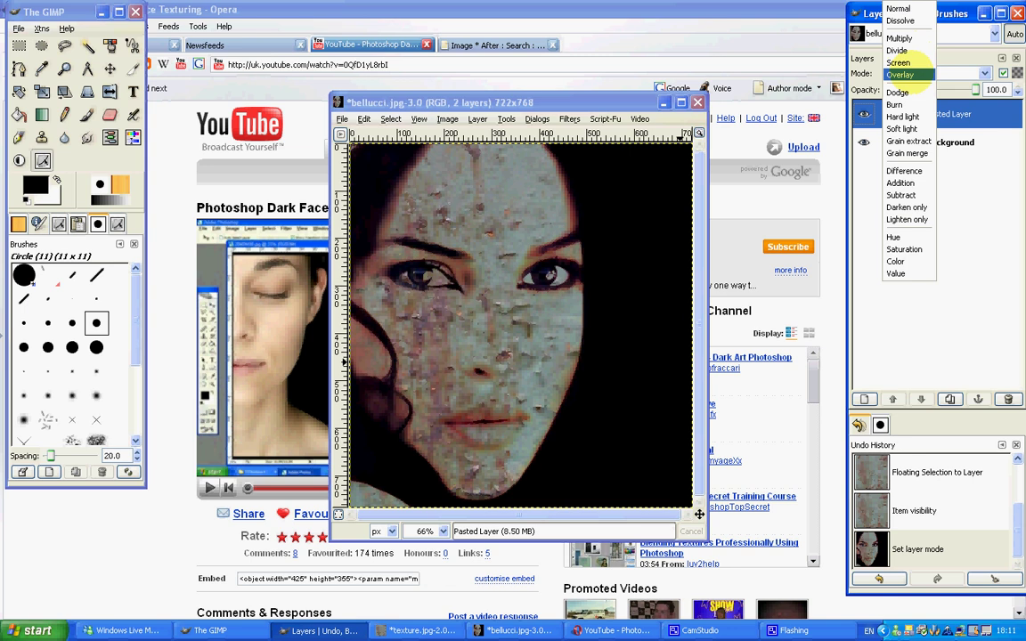
{"action": "left_click", "coordinate": [904, 74]}
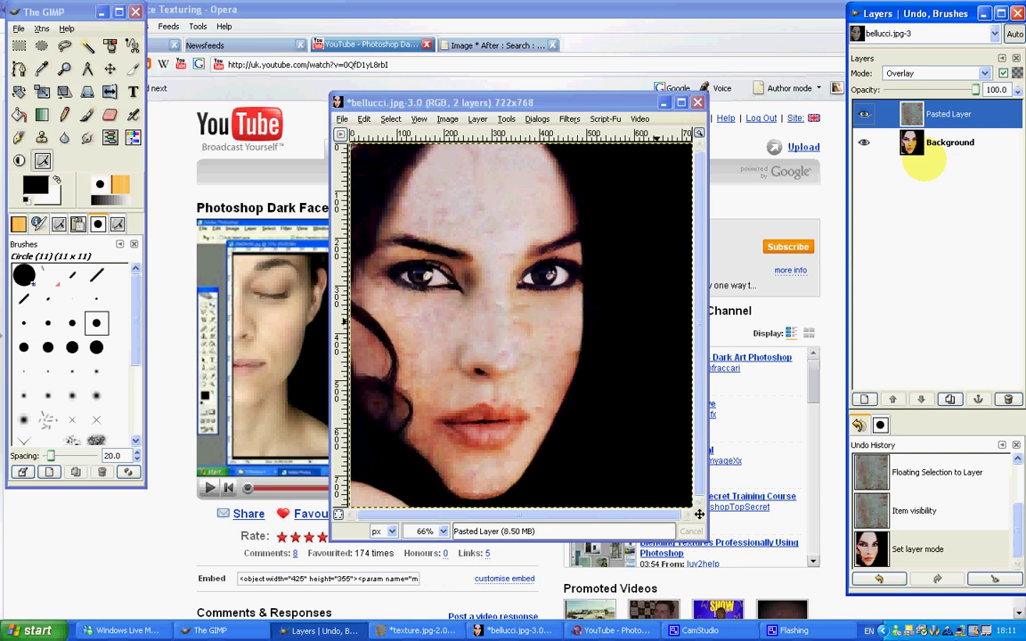
{"action": "left_click", "coordinate": [985, 72]}
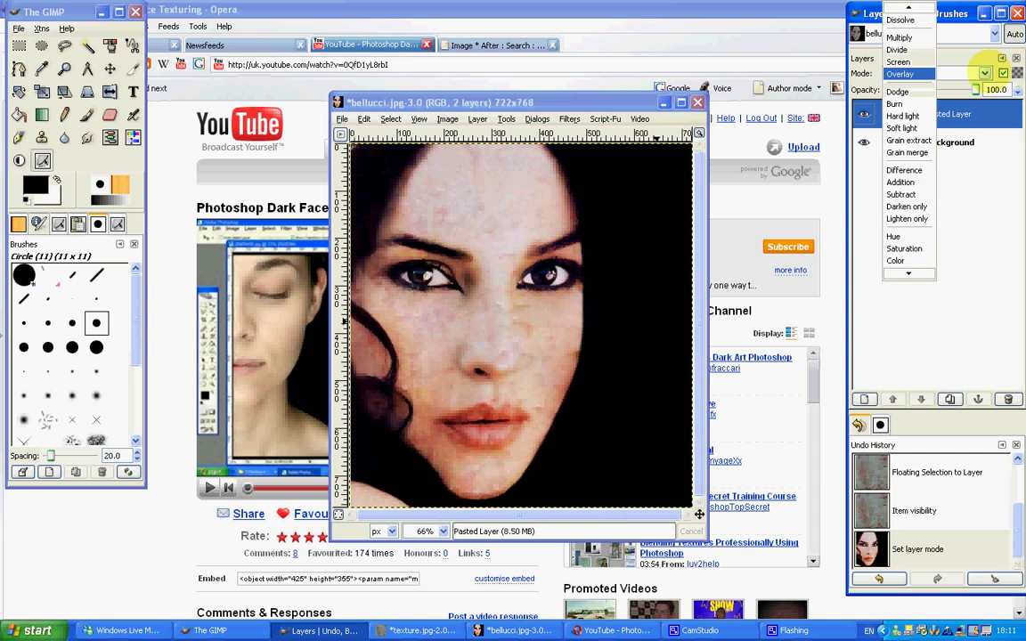
{"action": "left_click", "coordinate": [900, 37]}
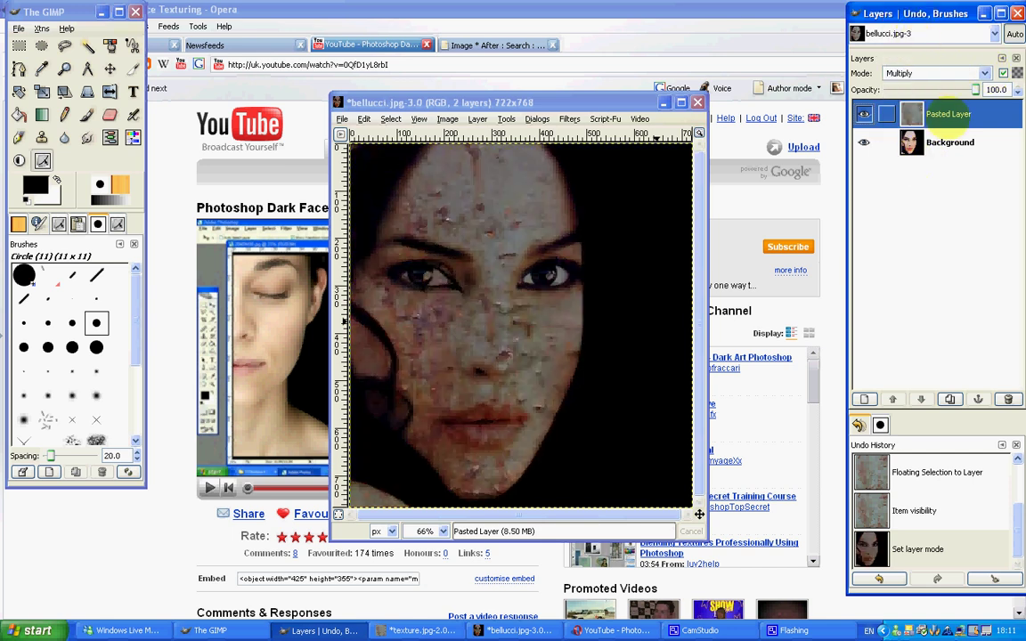
{"action": "left_click", "coordinate": [953, 73]}
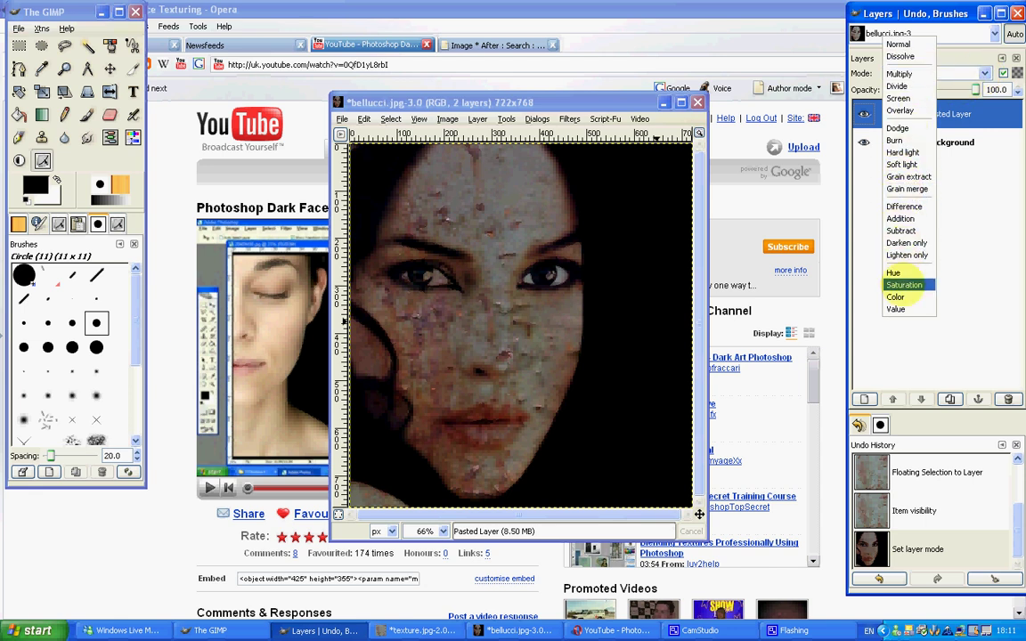
{"action": "left_click", "coordinate": [905, 284]}
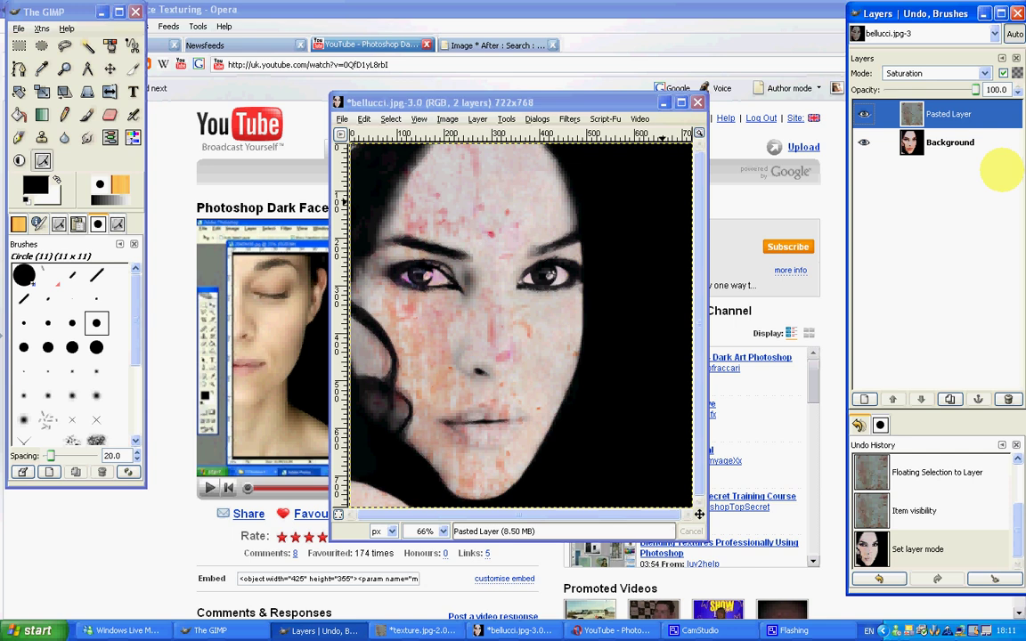
Set the Pasted Layer back to Darken only and toggle its visibility to compare.
{"action": "left_click", "coordinate": [958, 114]}
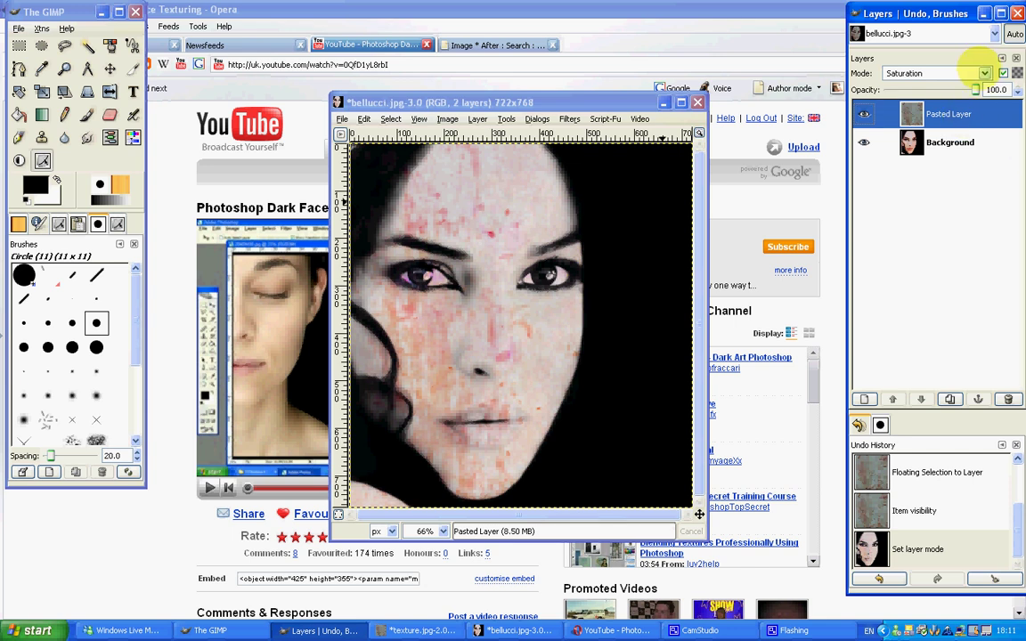
{"action": "left_click", "coordinate": [979, 73]}
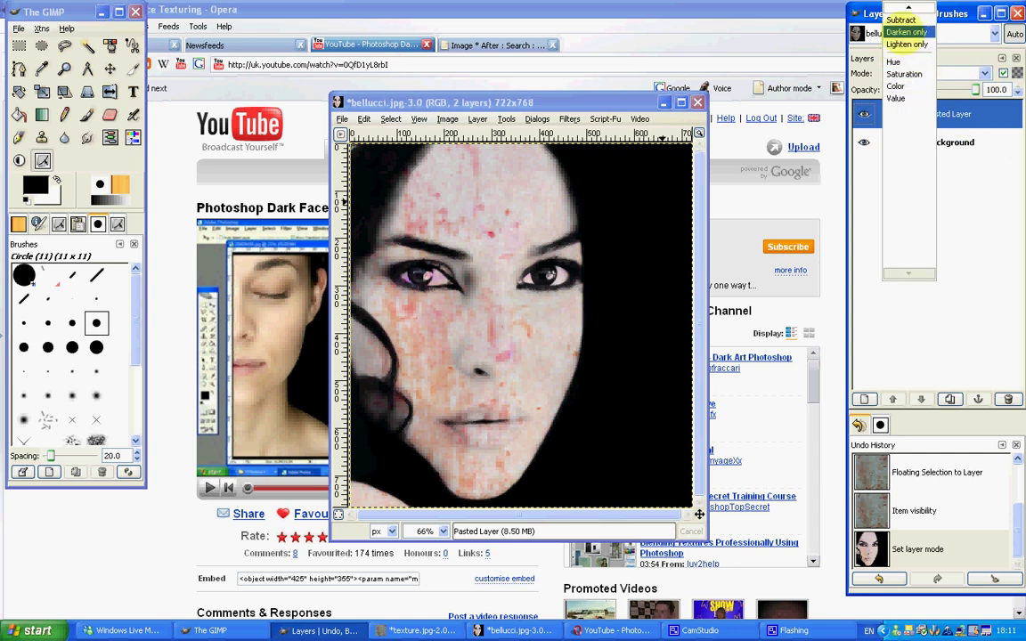
{"action": "left_click", "coordinate": [905, 32]}
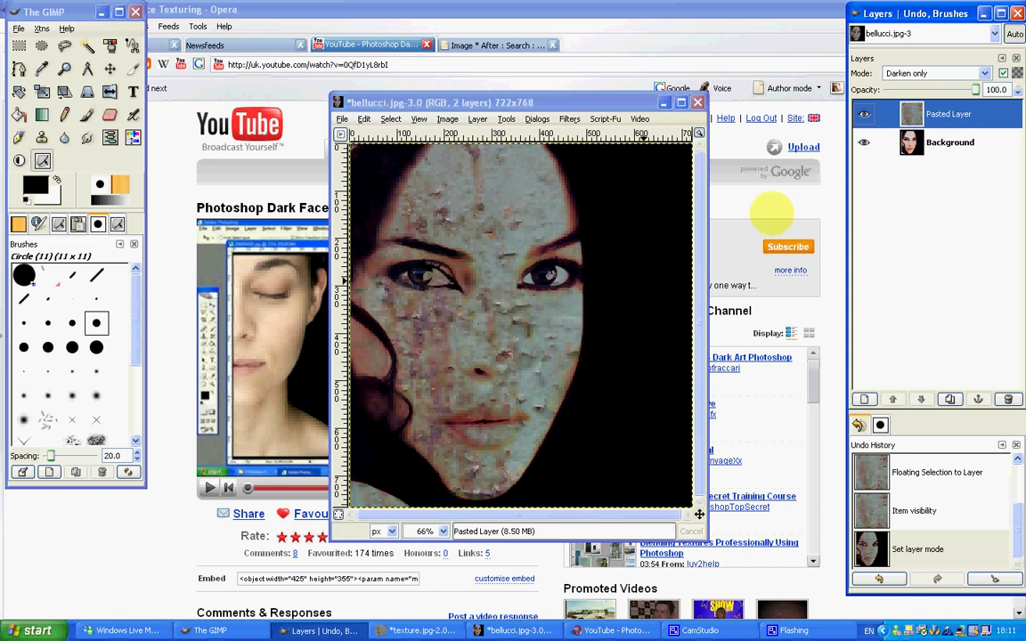
{"action": "left_click", "coordinate": [863, 114]}
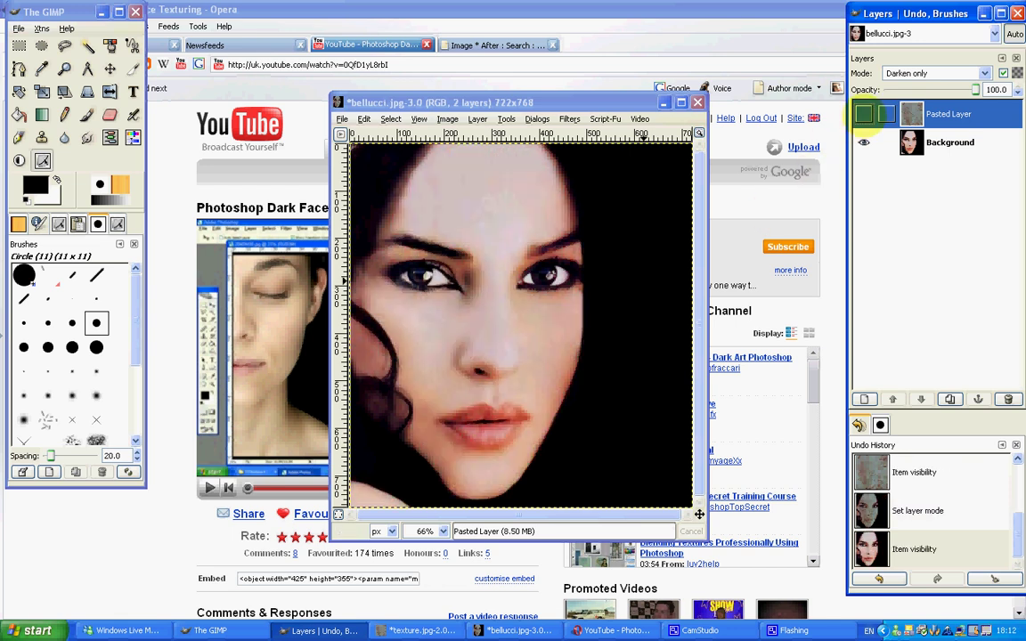
{"action": "left_click", "coordinate": [863, 114]}
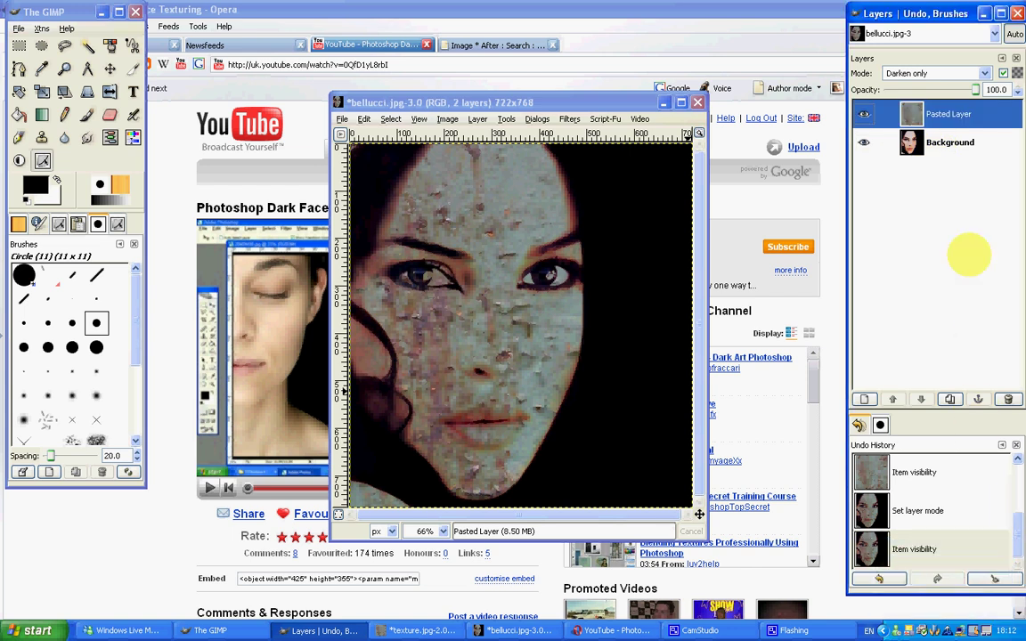
Duplicate the Background layer and desaturate the Background copy to greyscale.
{"action": "right_click", "coordinate": [910, 142]}
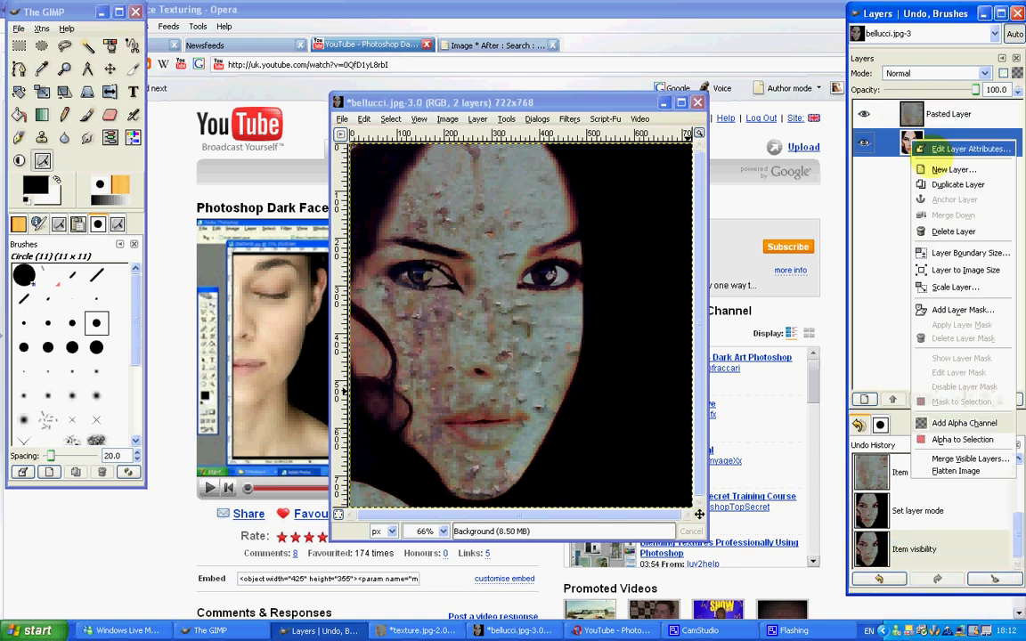
{"action": "left_click", "coordinate": [957, 185]}
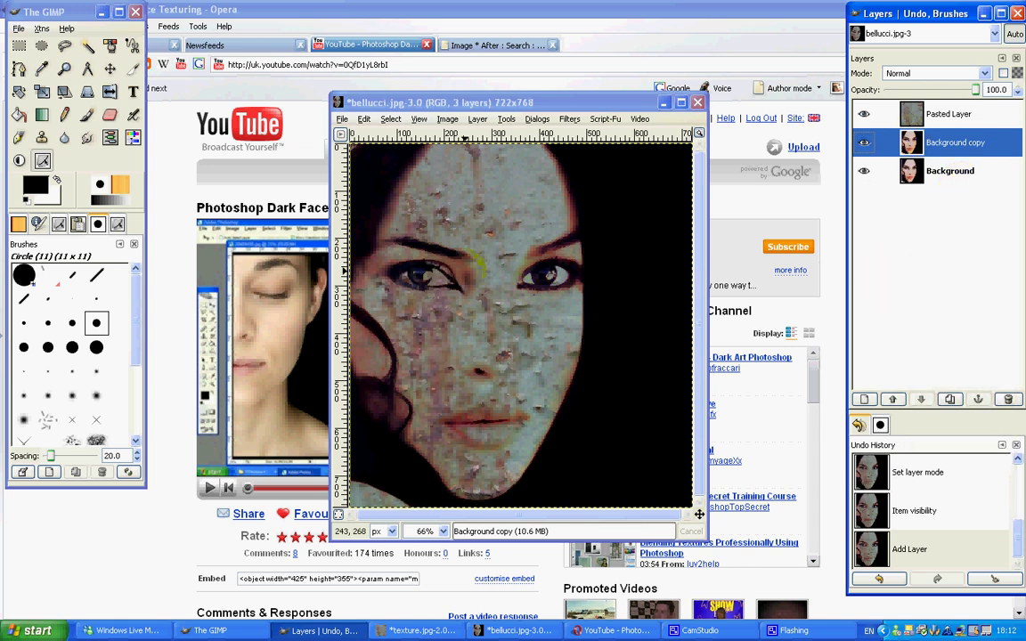
{"action": "right_click", "coordinate": [453, 224]}
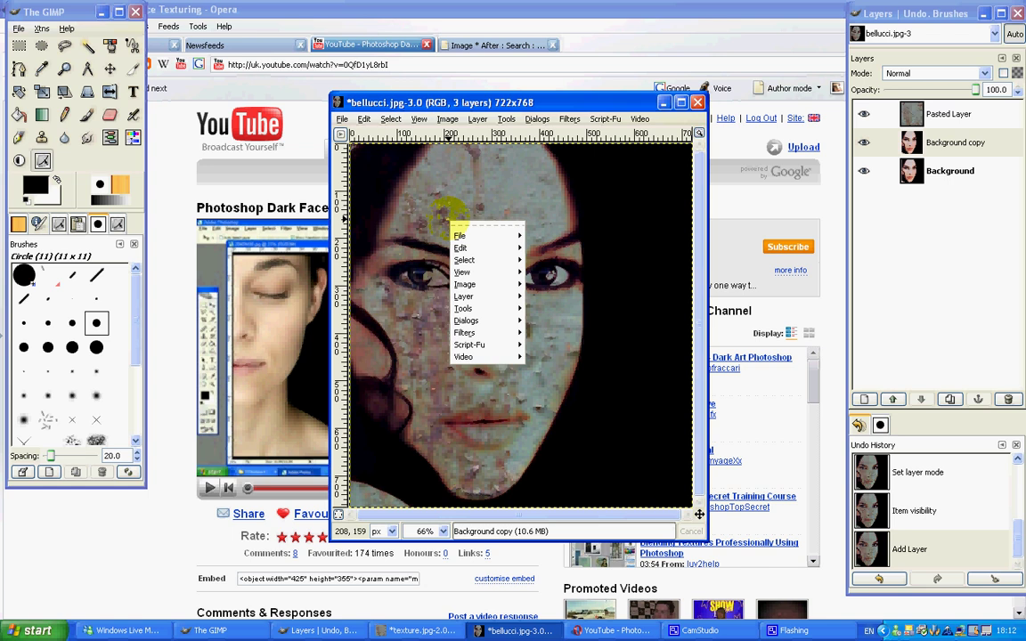
{"action": "mouse_move", "coordinate": [493, 295]}
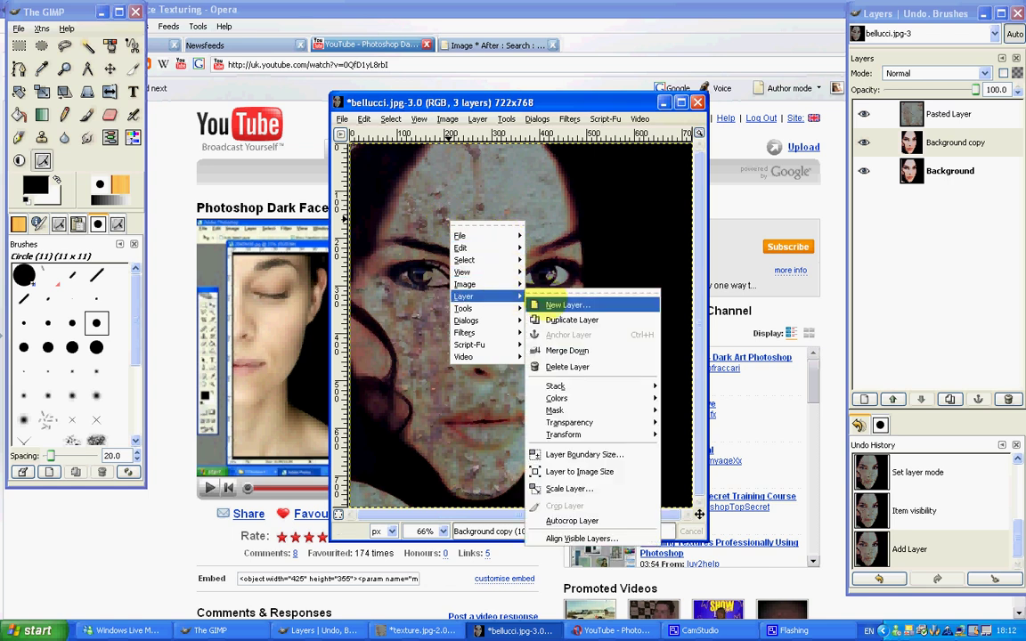
{"action": "mouse_move", "coordinate": [654, 400]}
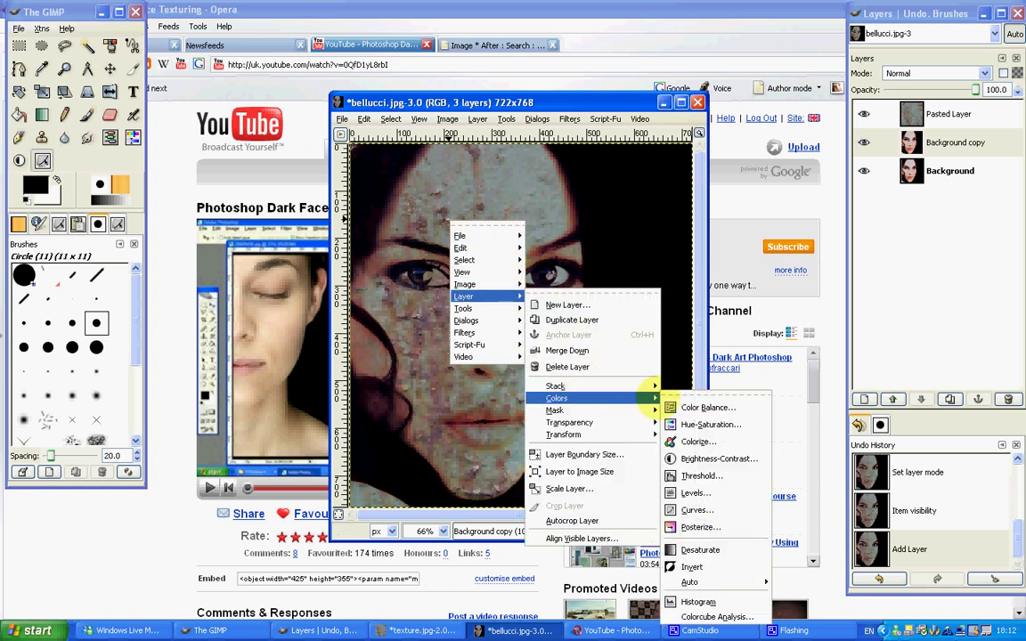
{"action": "left_click", "coordinate": [702, 549]}
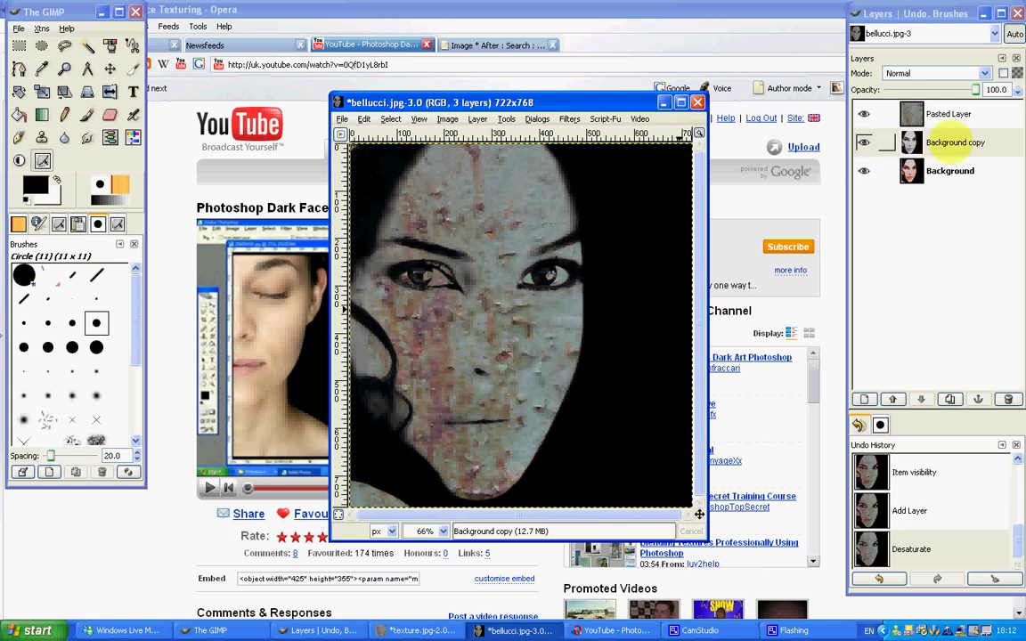
Raise the Background copy above the Pasted Layer and set its mode to Overlay.
{"action": "left_click", "coordinate": [954, 142]}
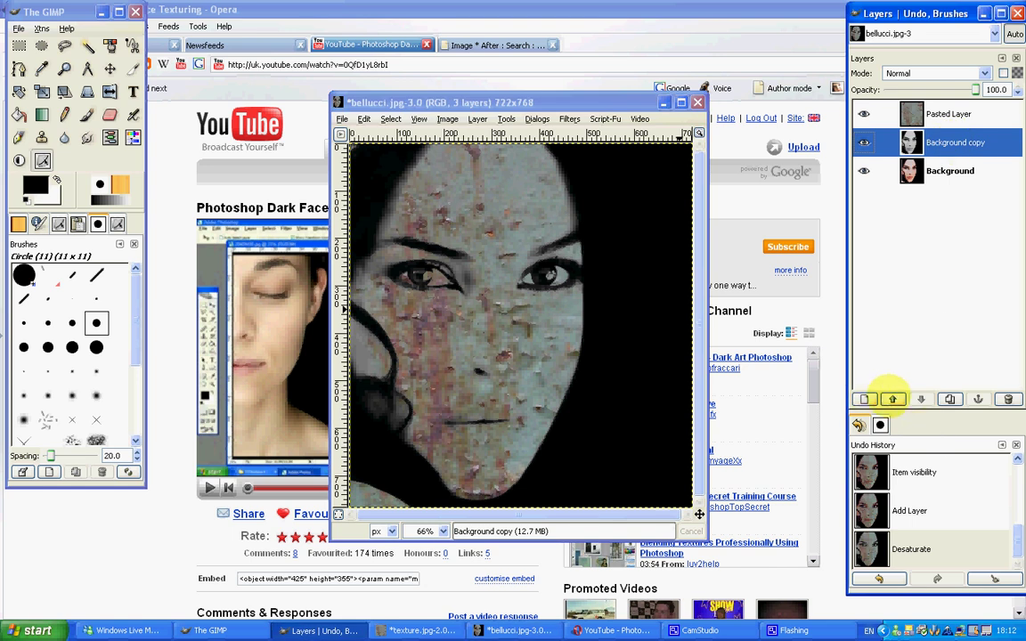
{"action": "left_click", "coordinate": [894, 399]}
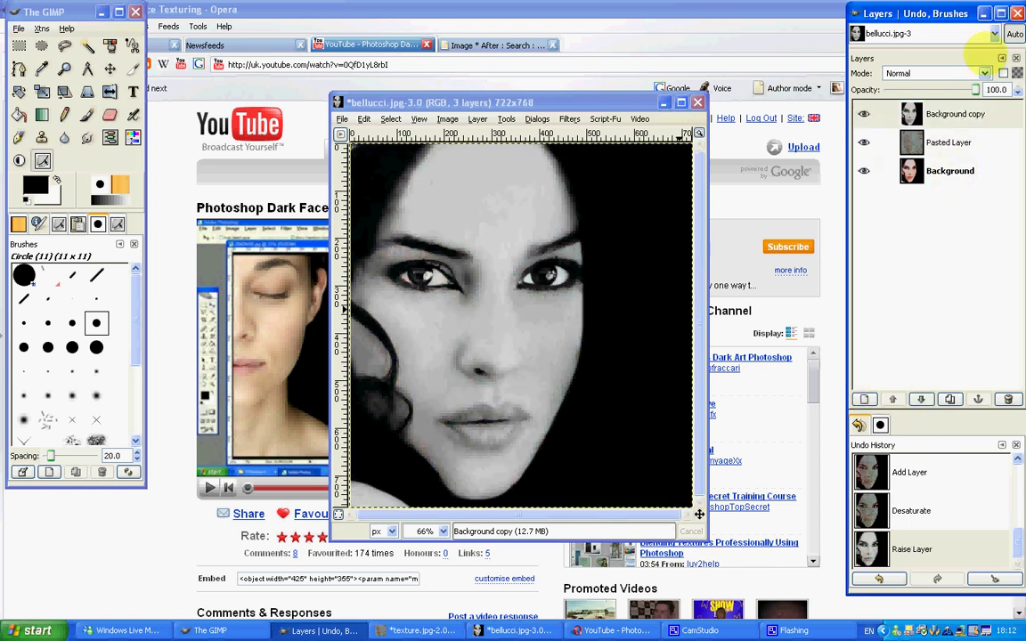
{"action": "left_click", "coordinate": [984, 73]}
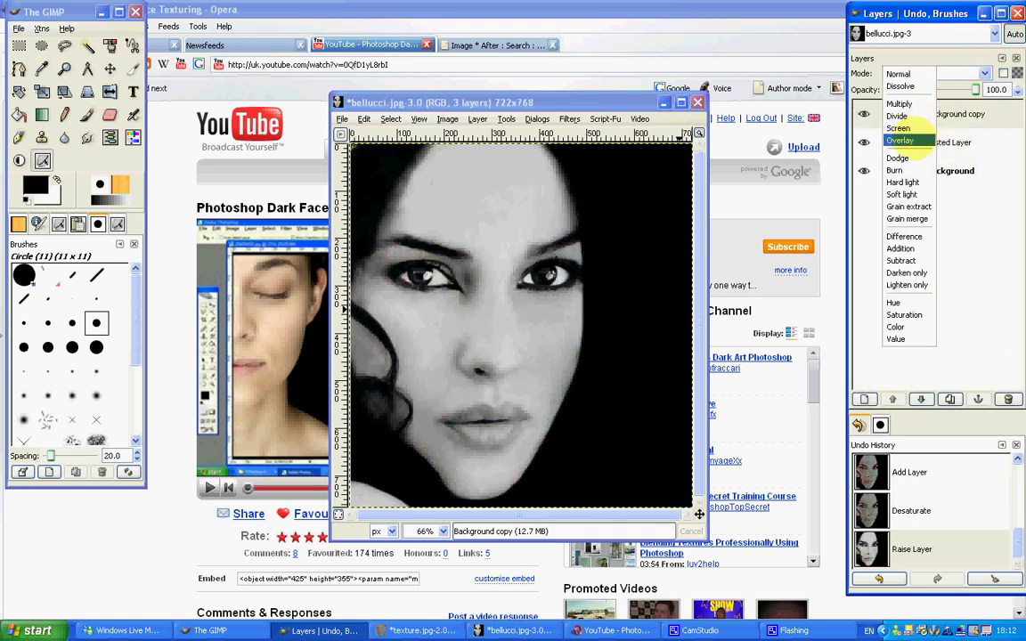
{"action": "left_click", "coordinate": [905, 140]}
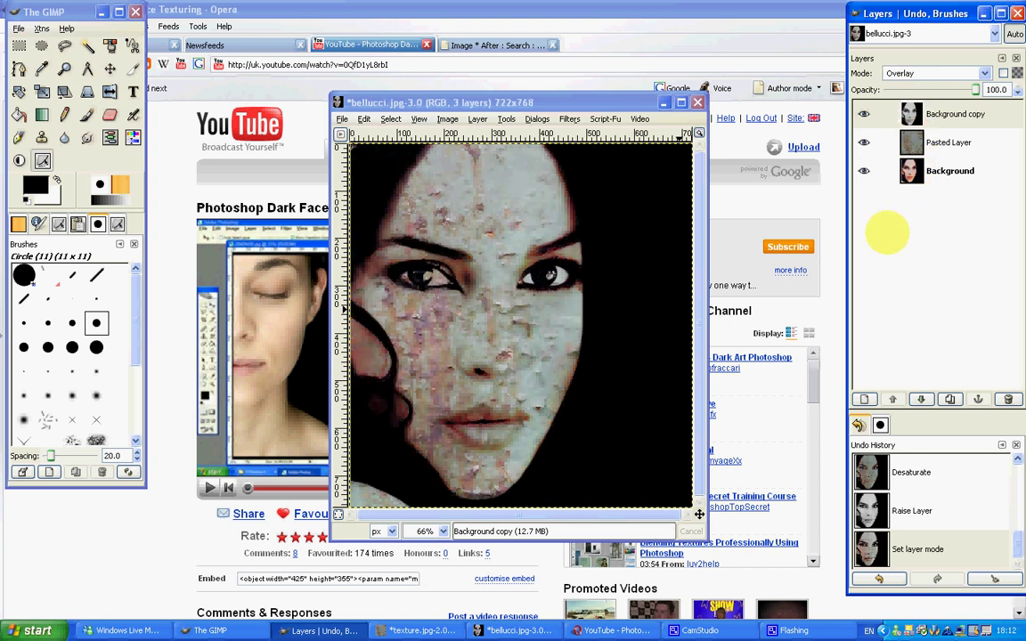
Toggle visibility of the texture, Background and grey Overlay layers to compare the result.
{"action": "left_click", "coordinate": [863, 143]}
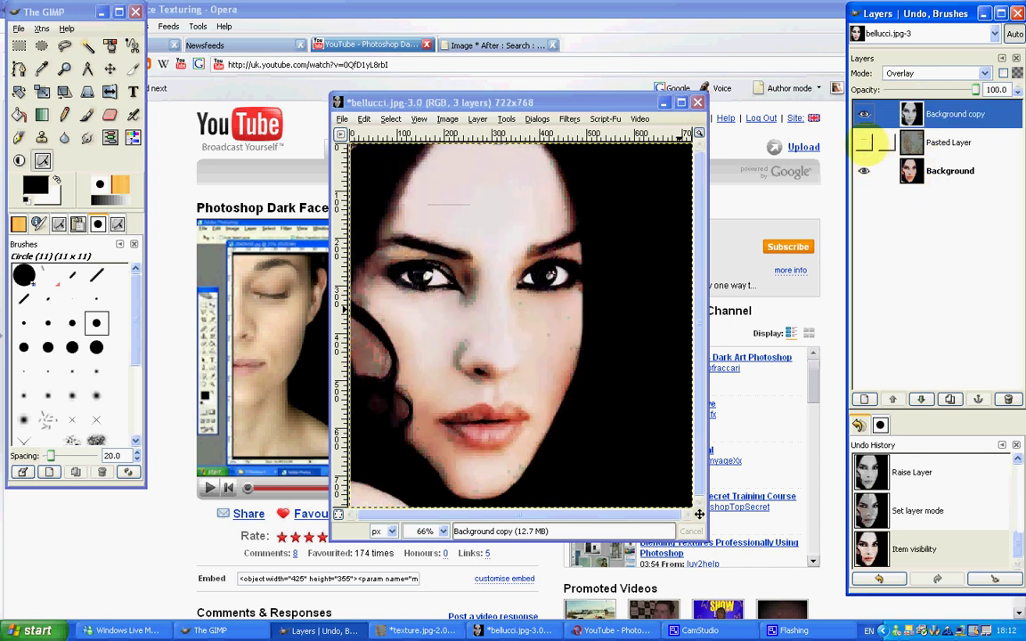
{"action": "left_click", "coordinate": [863, 171]}
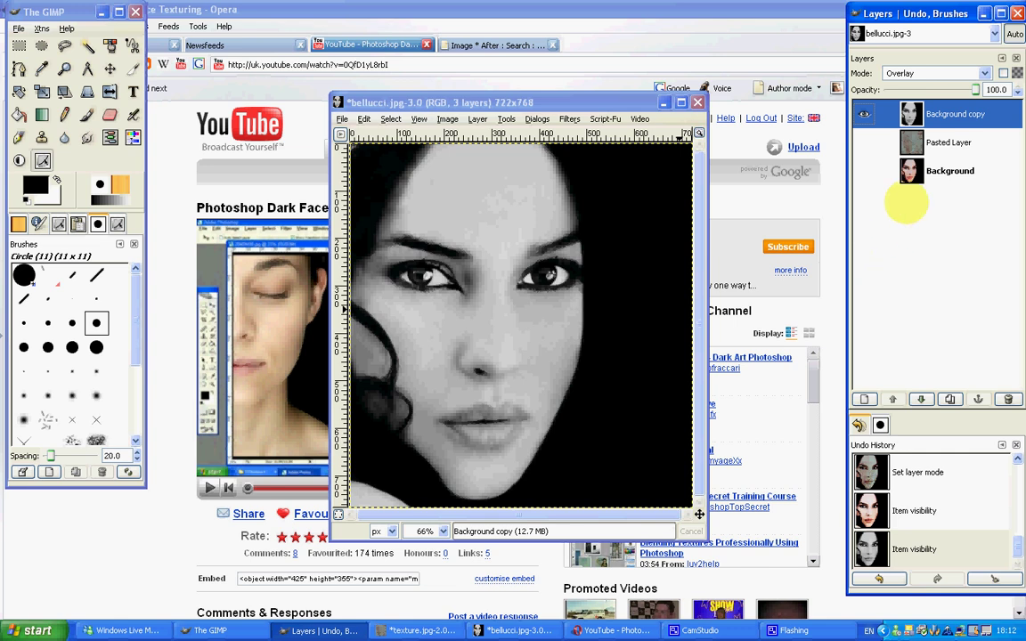
{"action": "left_click", "coordinate": [863, 171]}
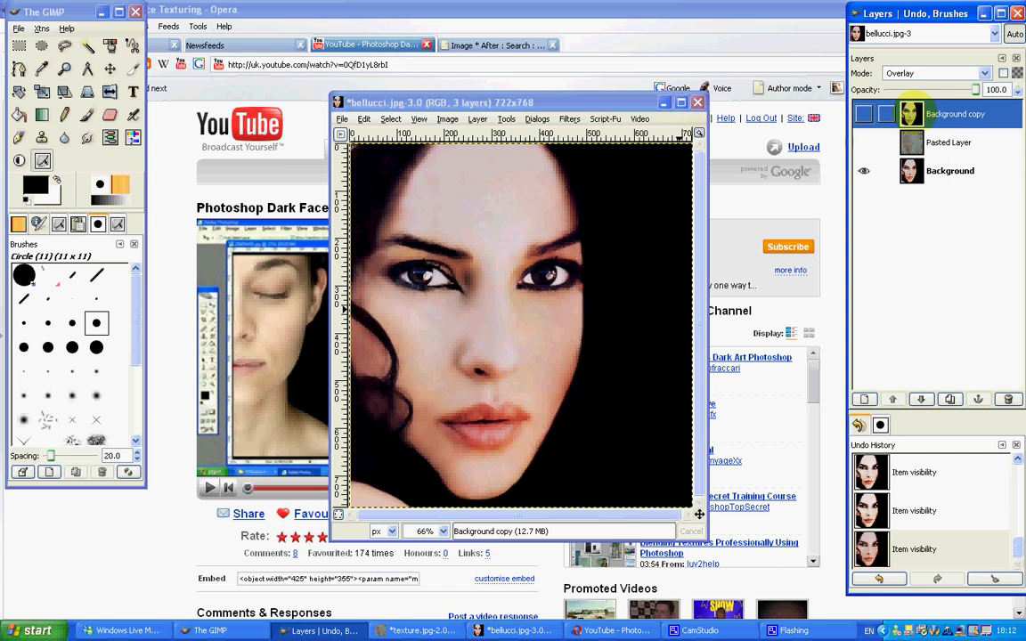
{"action": "left_click", "coordinate": [863, 113]}
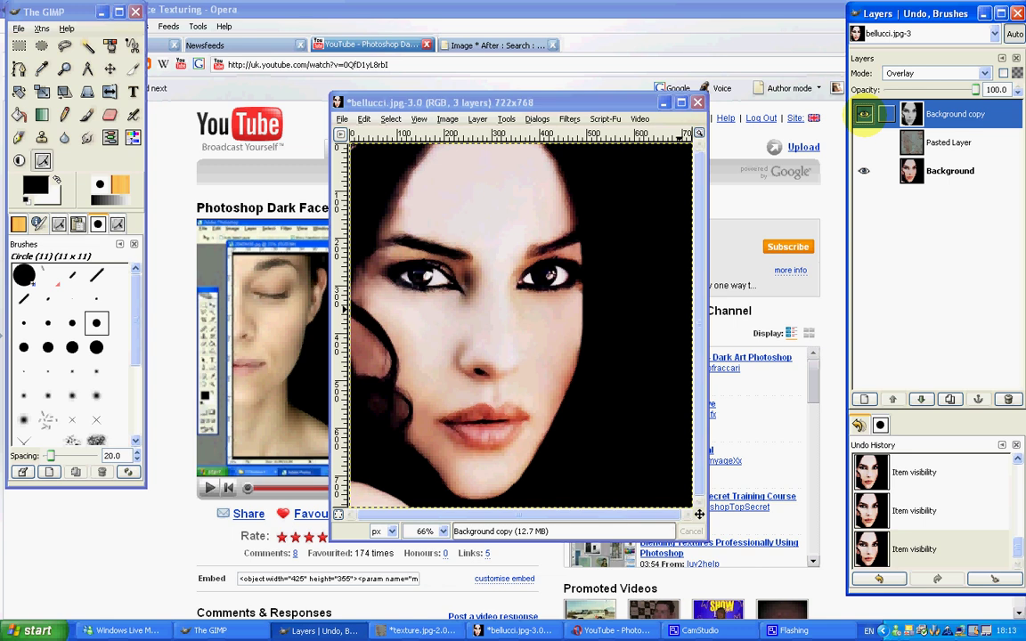
{"action": "left_click", "coordinate": [863, 141]}
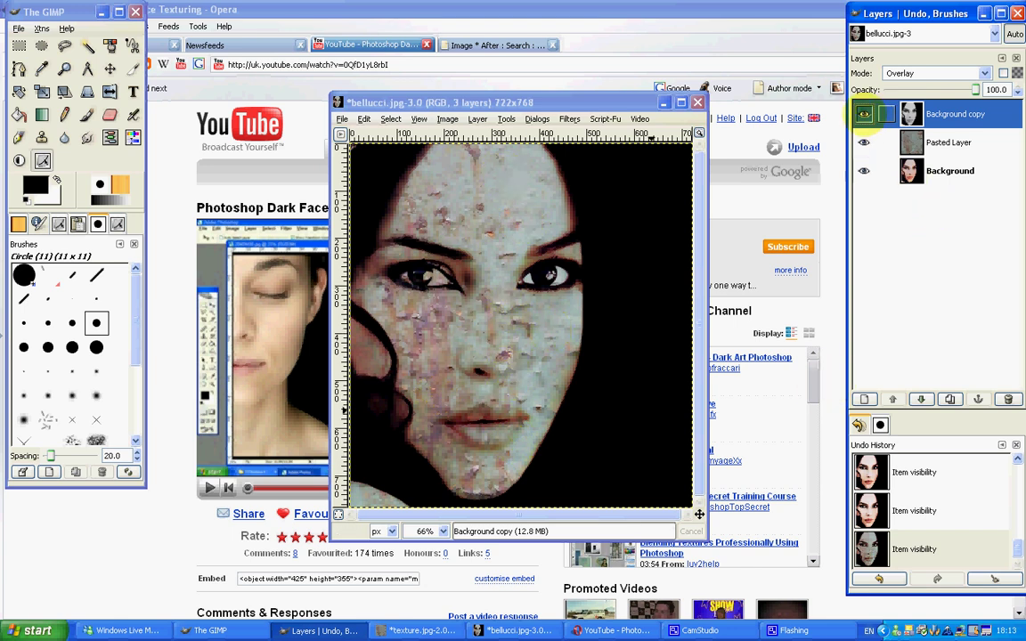
{"action": "left_click", "coordinate": [863, 114]}
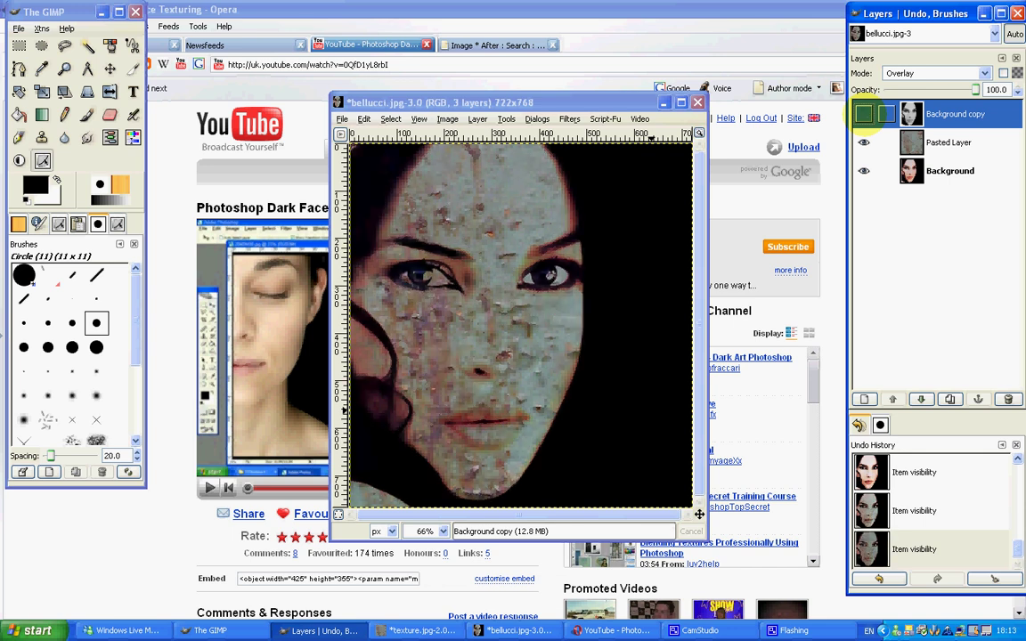
{"action": "left_click", "coordinate": [863, 114]}
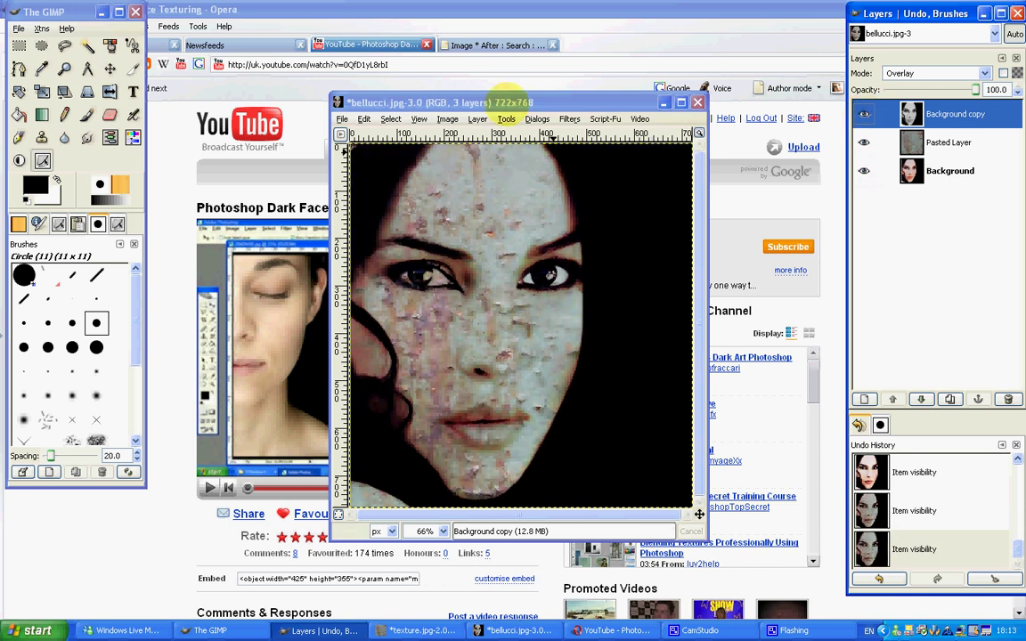
Move the face image window up-left, then widen and heighten it so the whole textured face shows.
{"action": "left_click_drag", "start_coordinate": [512, 101], "coordinate": [410, 25]}
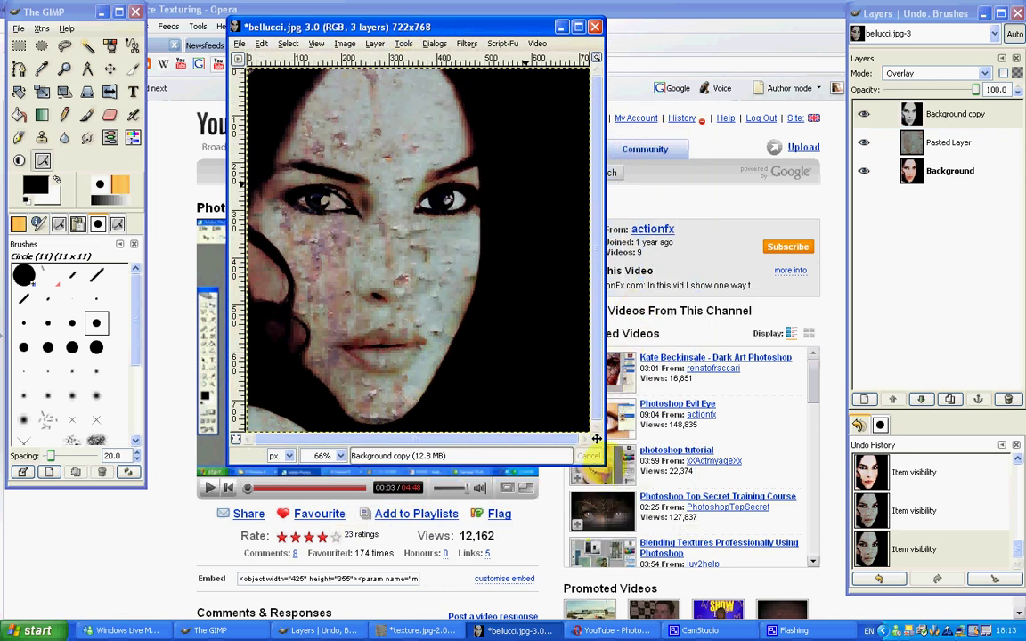
{"action": "left_click_drag", "start_coordinate": [598, 459], "coordinate": [799, 461]}
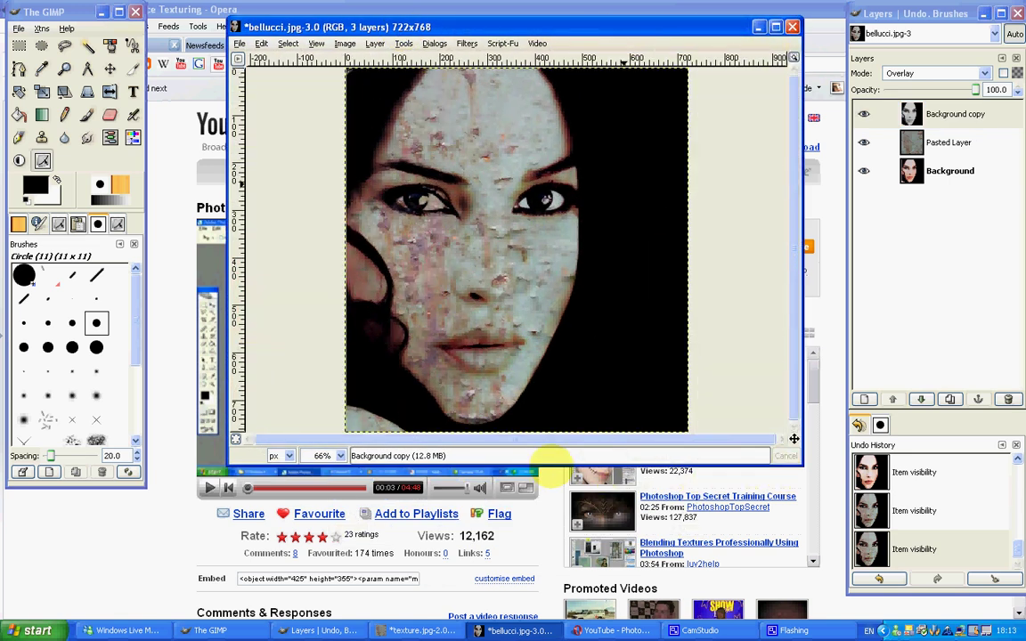
{"action": "left_click_drag", "start_coordinate": [550, 459], "coordinate": [568, 612]}
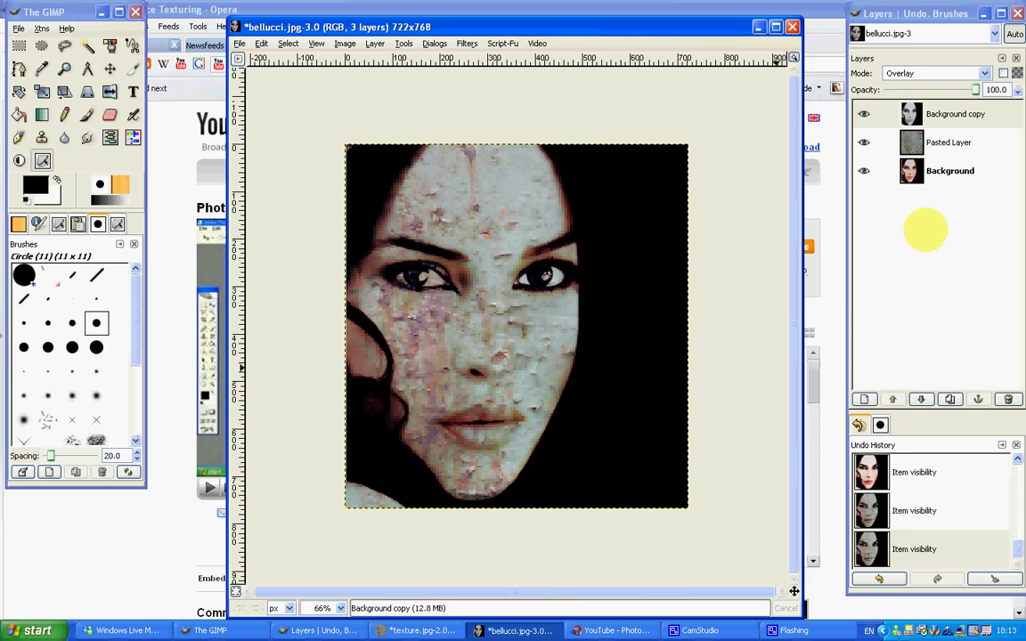